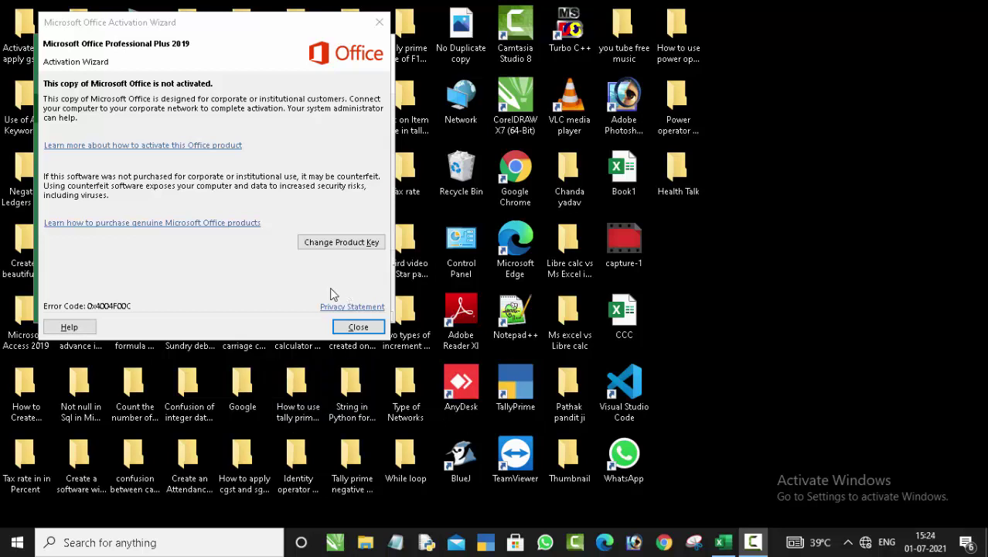
Dismiss the activation notice and open a new blank workbook maximized to full screen
click(354, 327)
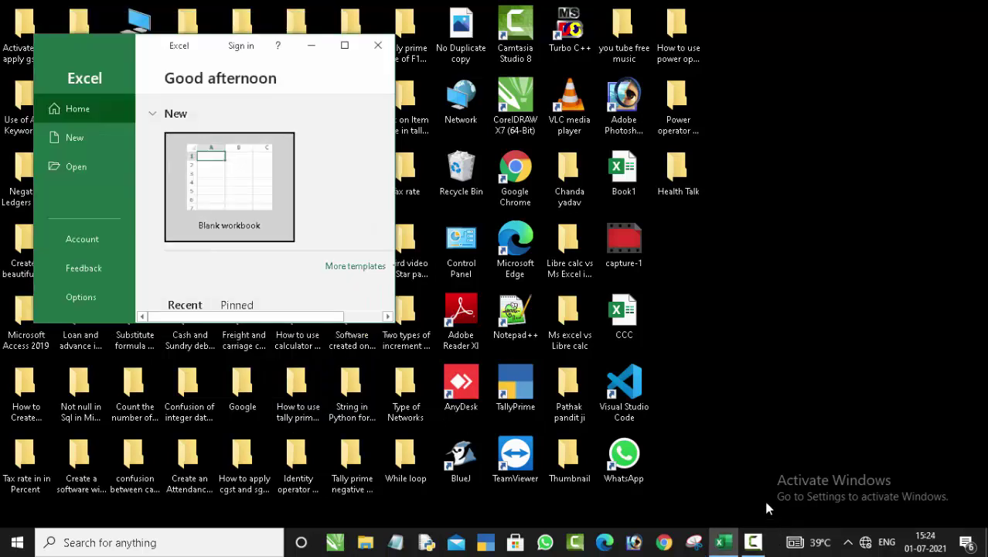
click(234, 186)
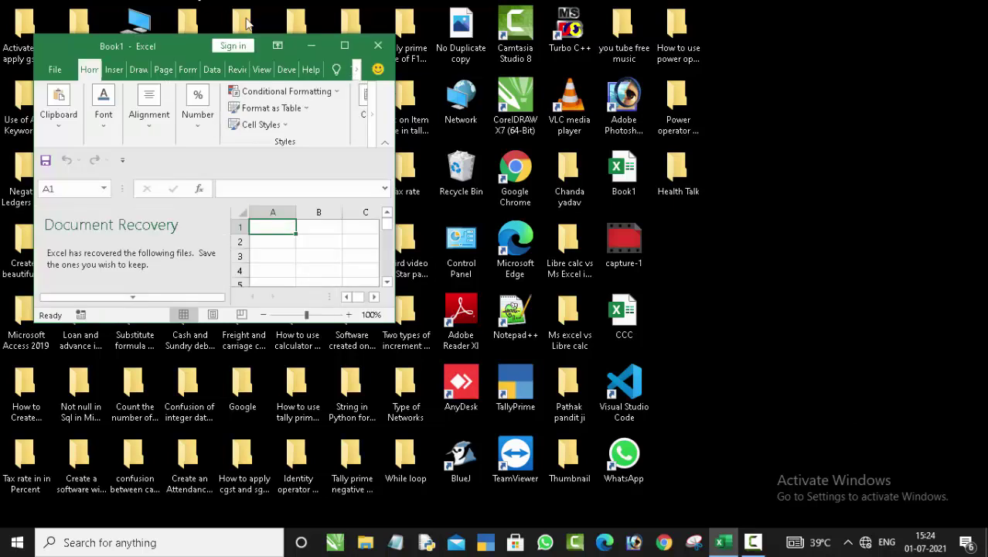
click(345, 46)
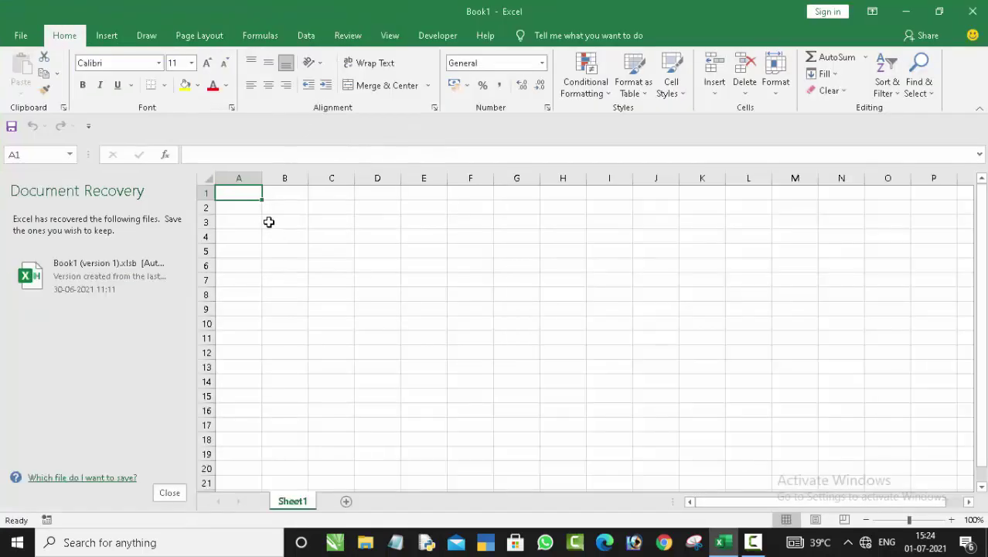
Close Document Recovery, discarding the recovered files, and zoom the grid to 140%
click(164, 496)
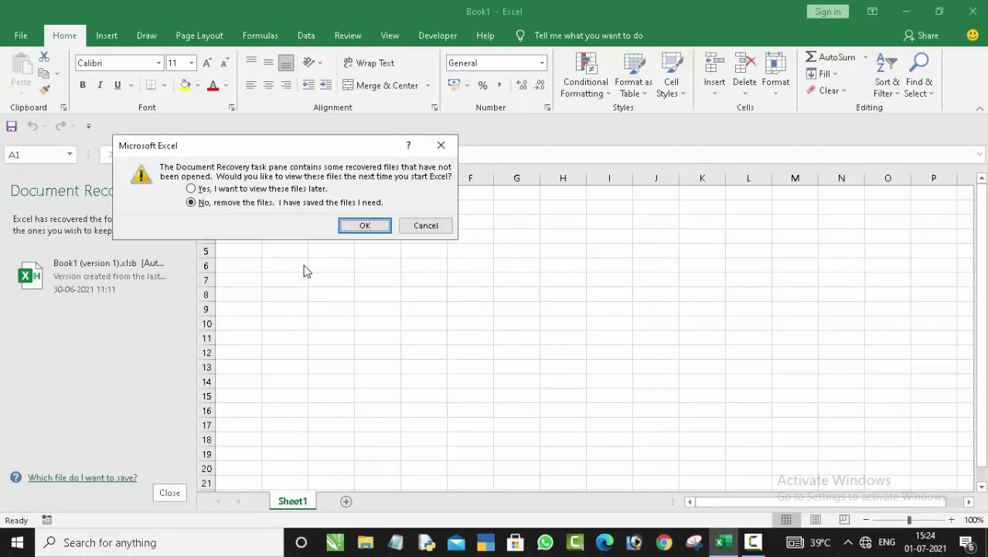
click(353, 225)
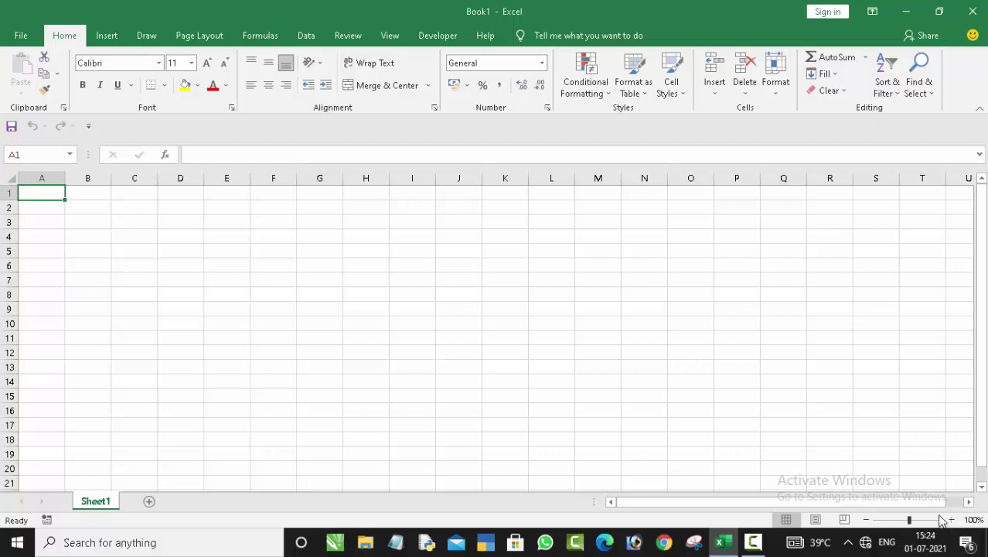
click(951, 521)
click(951, 521)
click(952, 520)
click(951, 521)
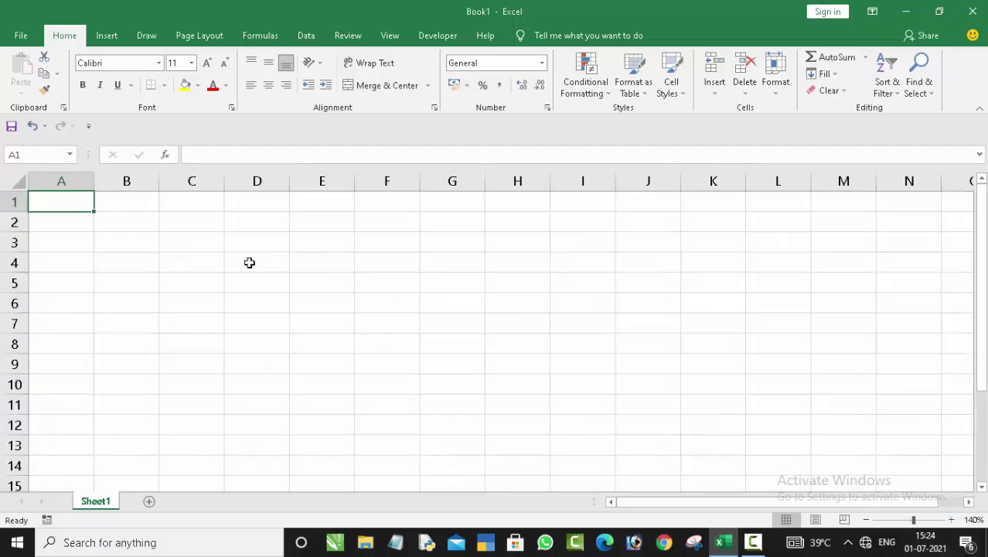
Enter 67 in B1 and 8 in C1
click(146, 206)
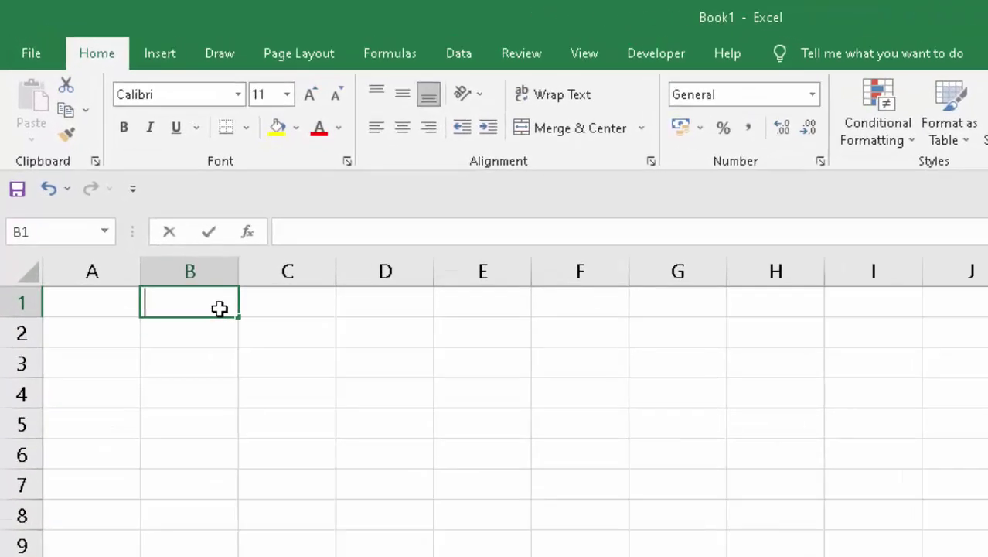
text(67)
key(Tab)
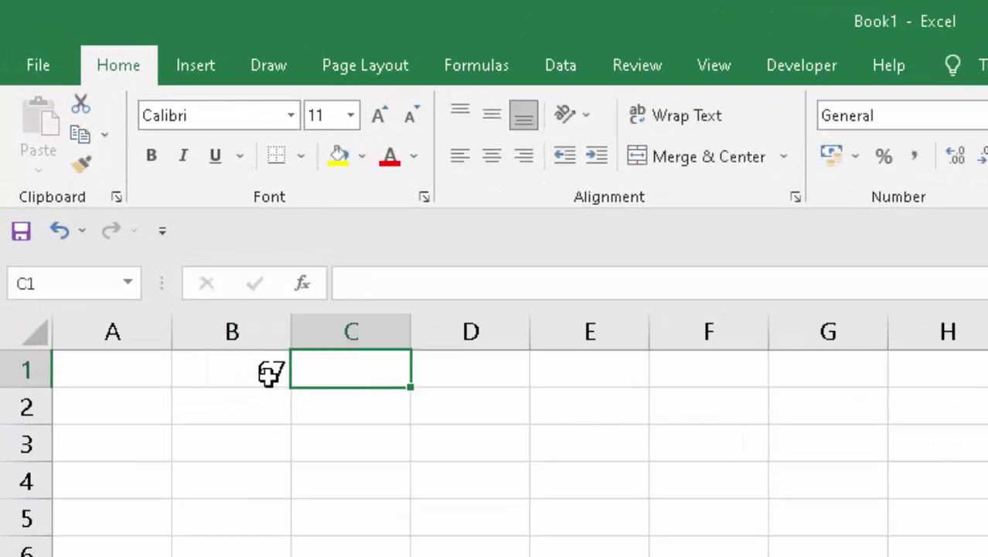
text(8)
key(Tab)
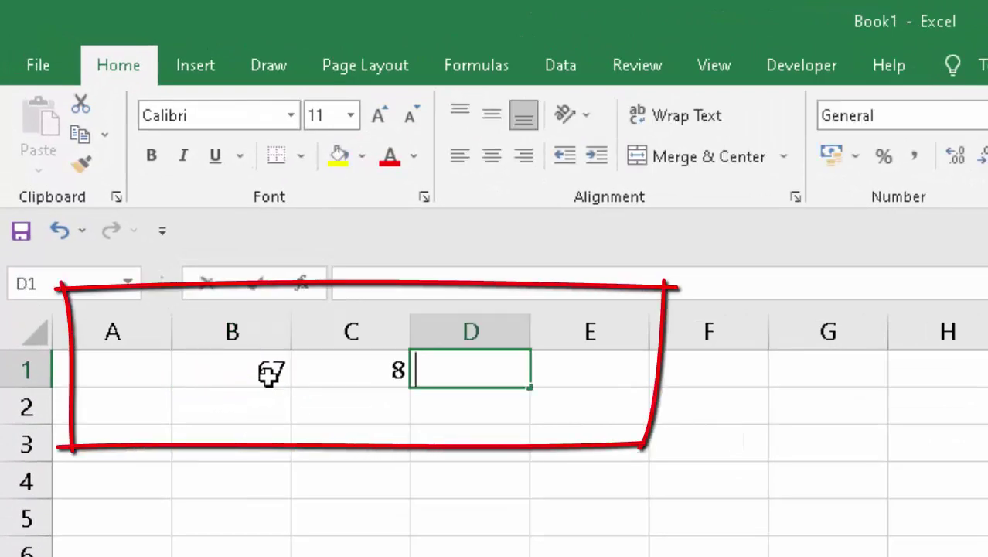
Enter =SUM(B1:C1) in D1 so it shows 75
text(=su)
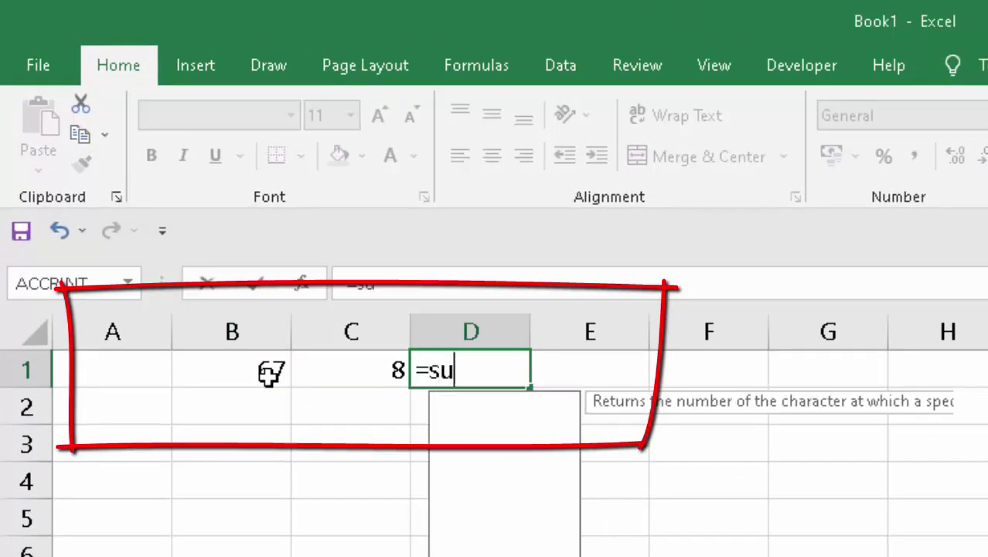
text(m)
key(Tab)
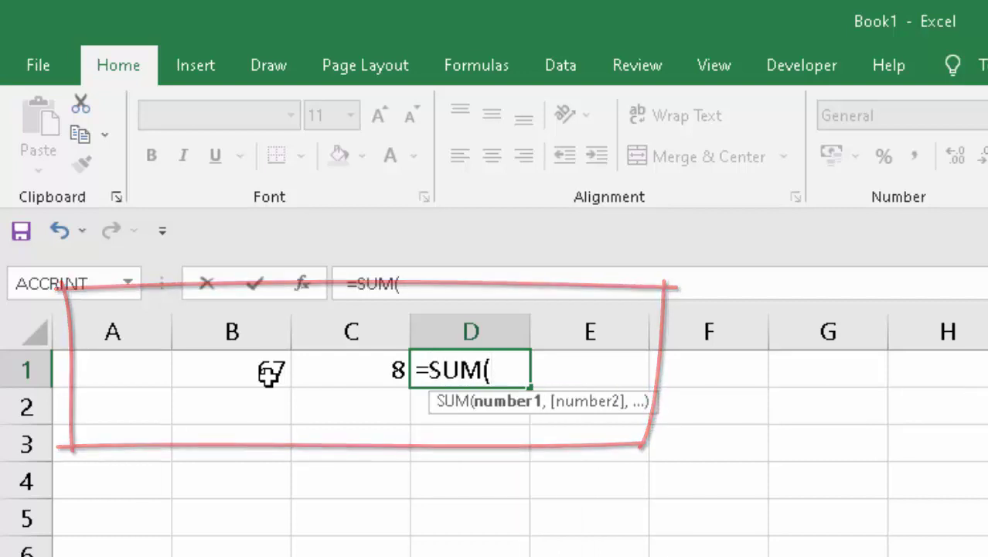
click(267, 366)
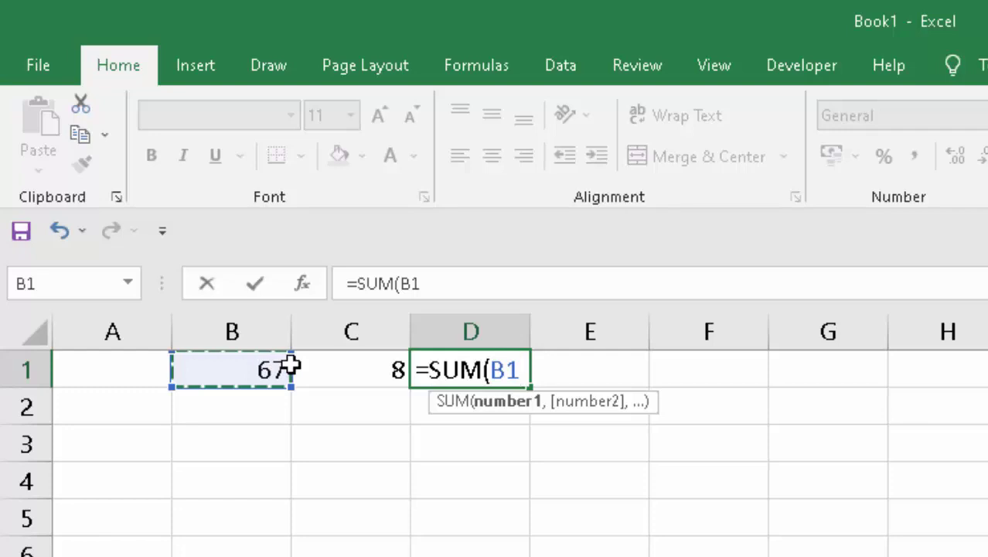
drag(291, 368, 334, 363)
text())
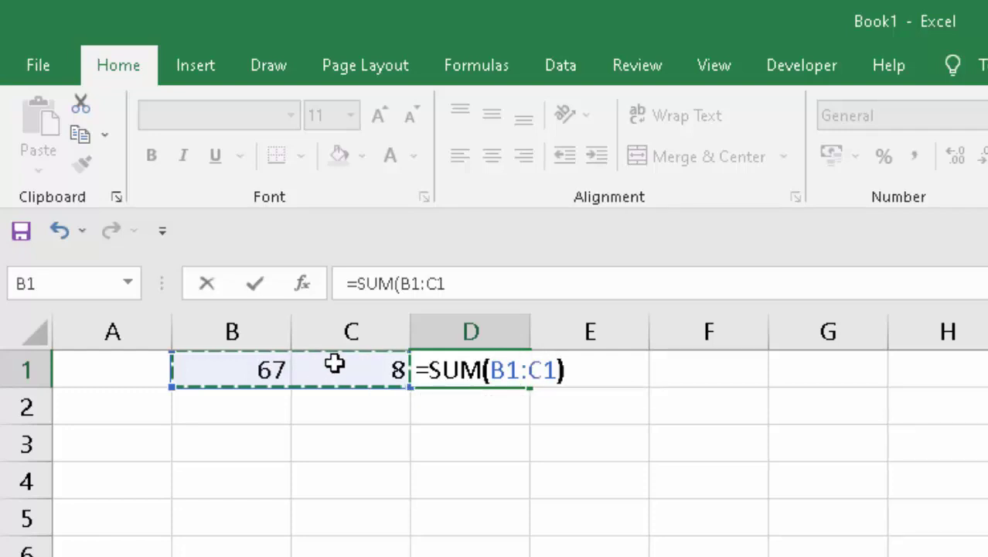
key(Return)
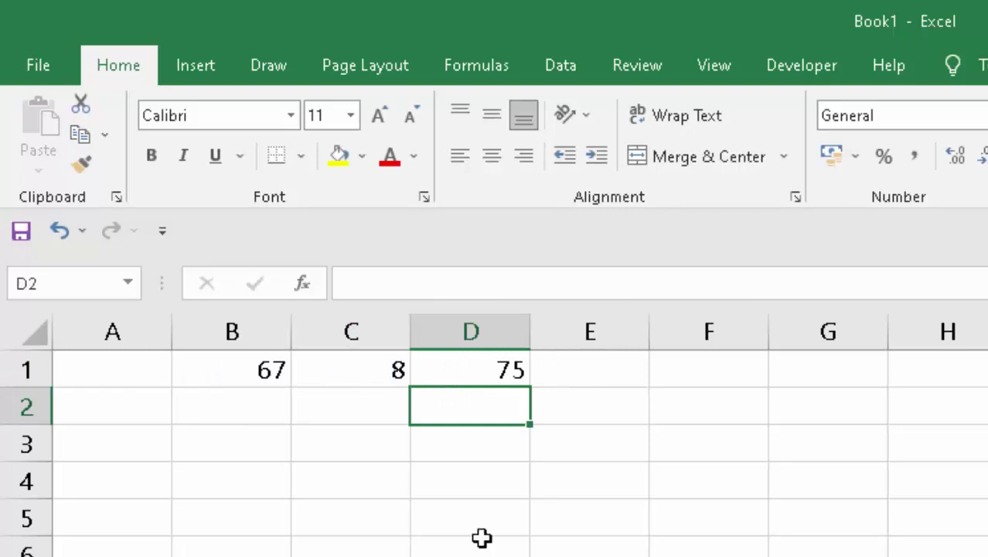
Enter 67, 0, 9 and 8 into C4 through F4
click(505, 365)
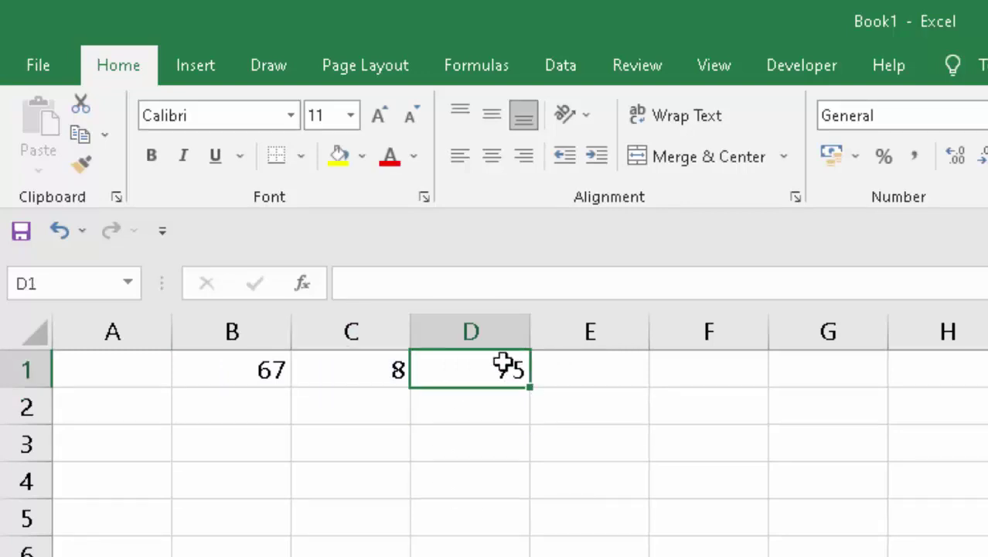
click(294, 484)
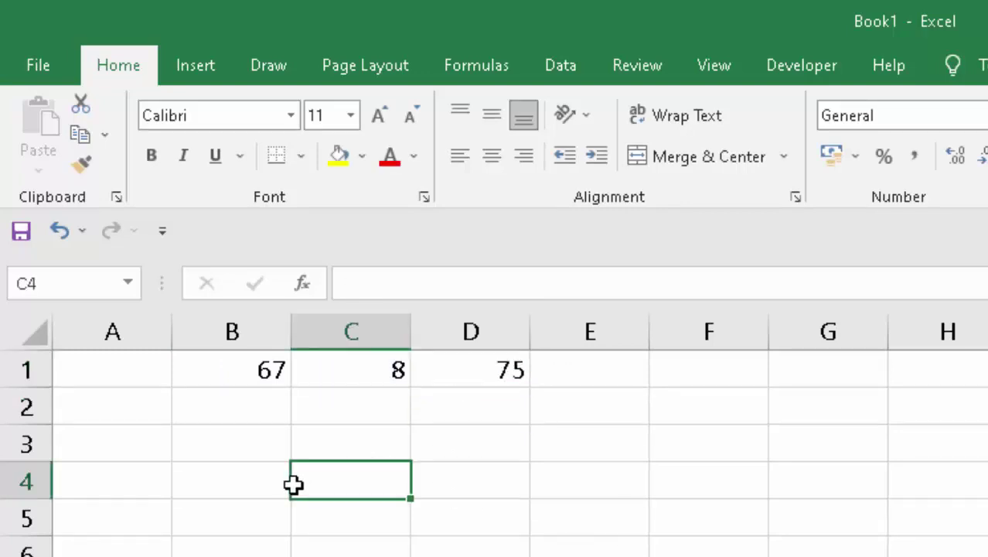
text(67)
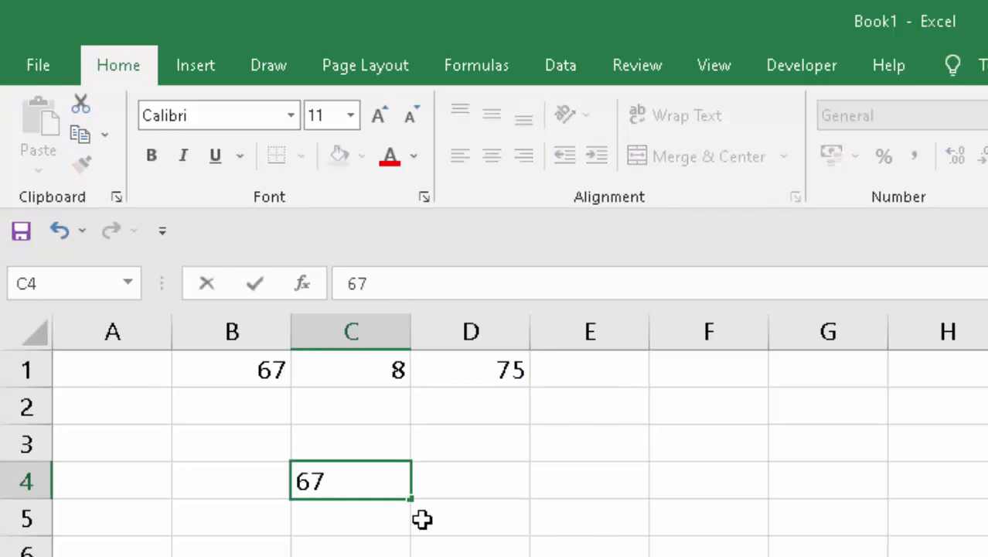
key(Tab)
text(0)
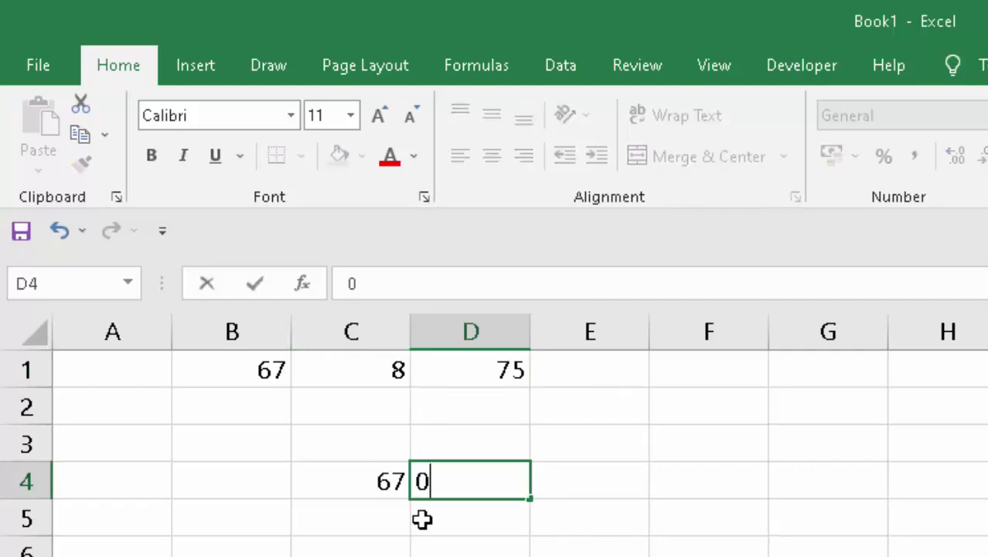
key(Tab)
text(9)
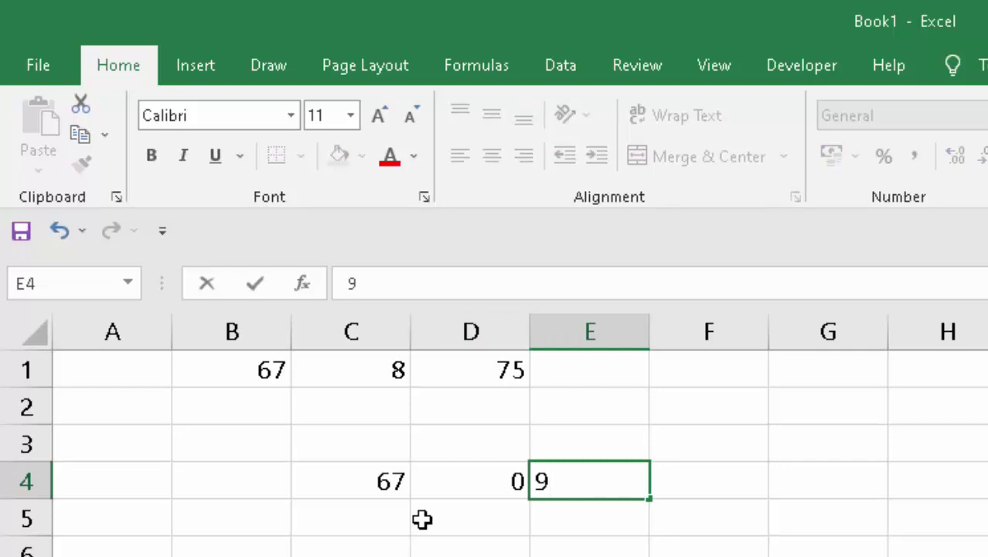
key(Tab)
text(8)
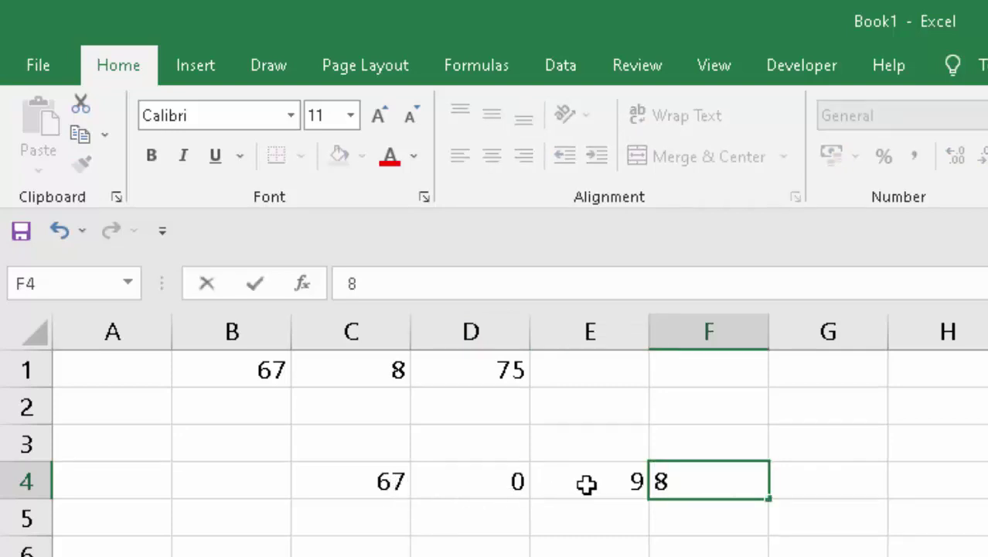
Enter =SUM(C4:F4) in G4 to total the row as 84
click(789, 489)
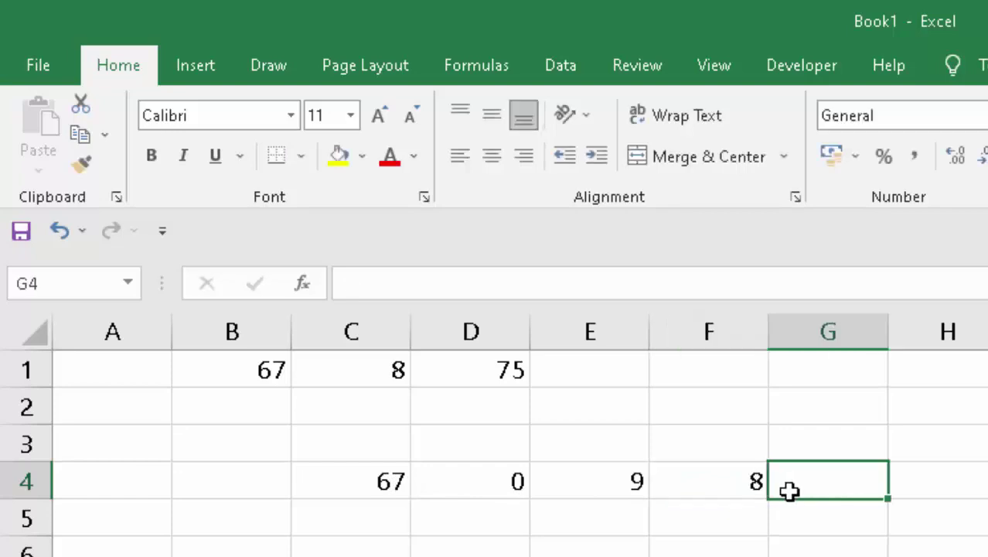
text(=s)
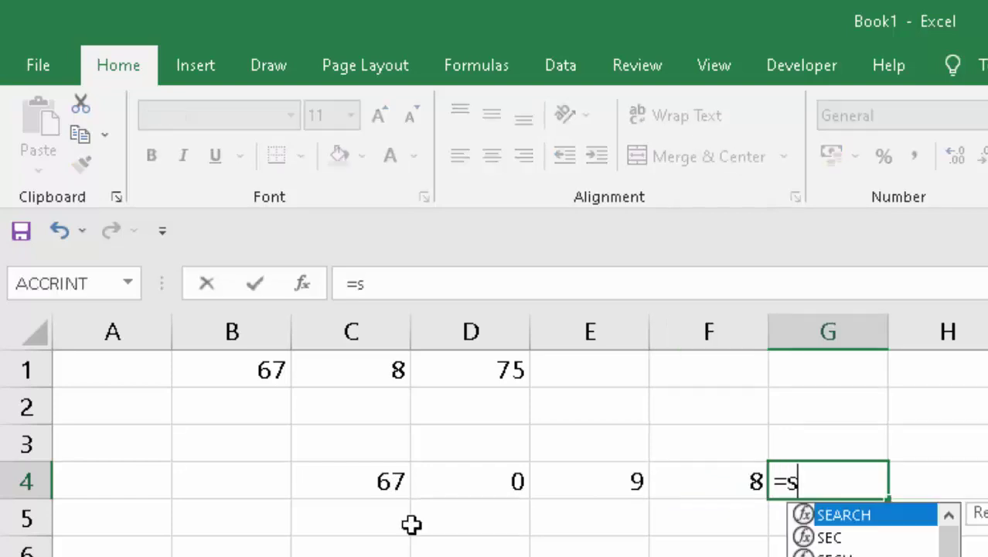
text(um)
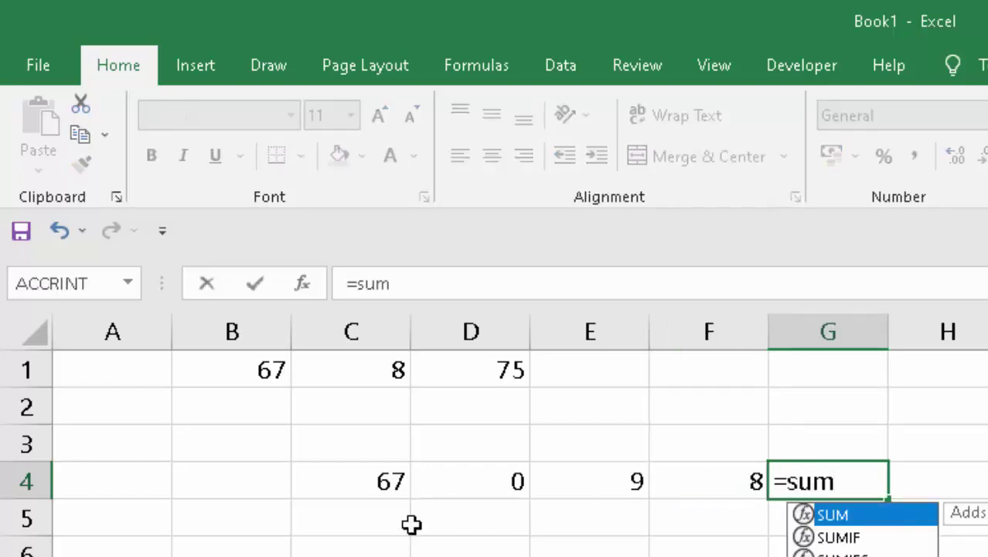
key(Tab)
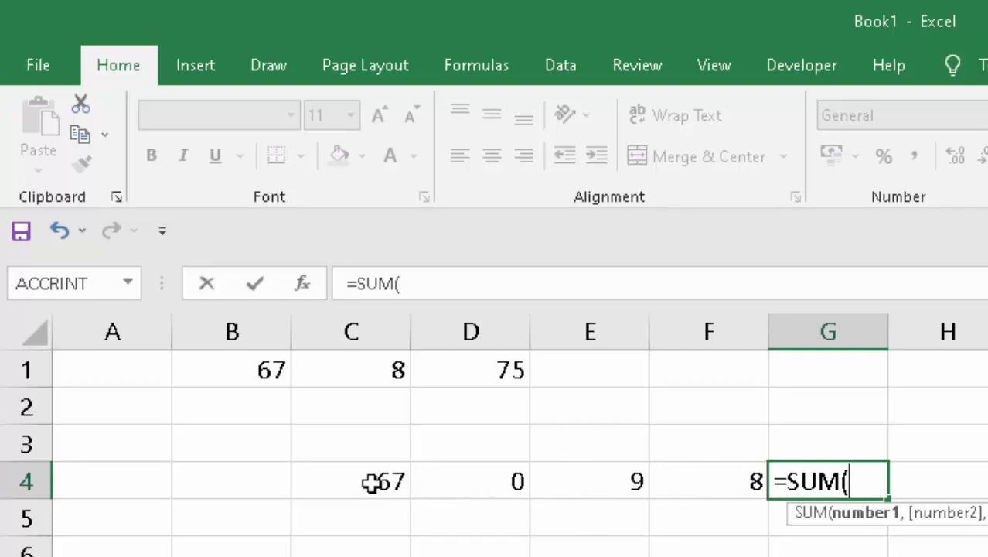
drag(372, 482, 446, 481)
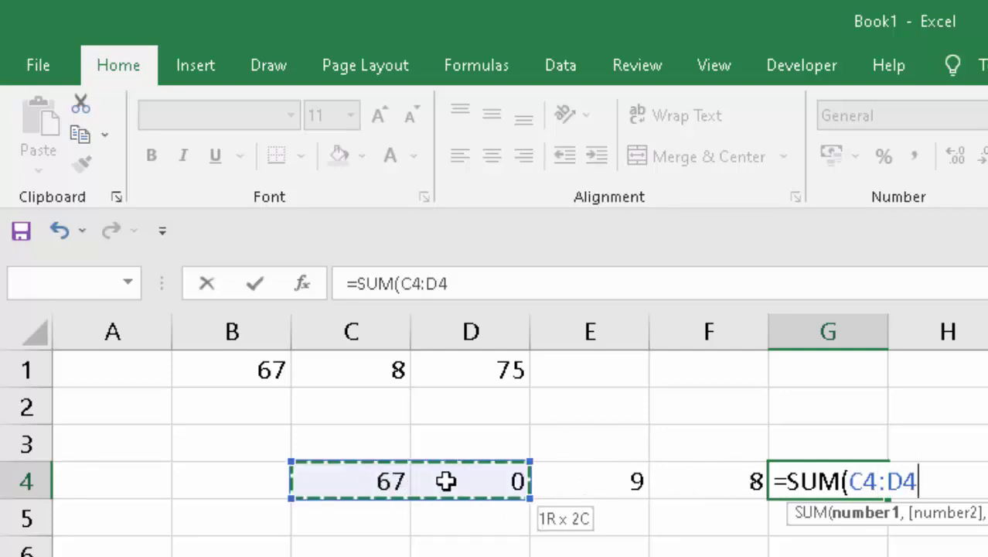
mouse_move(447, 481)
mouse_down()
mouse_move(471, 525)
mouse_move(541, 523)
mouse_move(552, 481)
mouse_move(661, 475)
mouse_up()
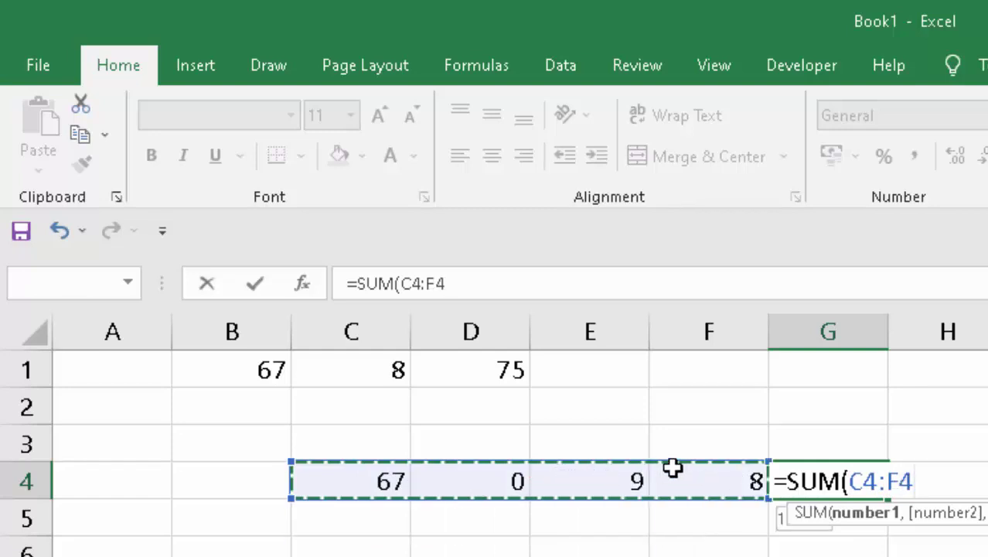
key(Return)
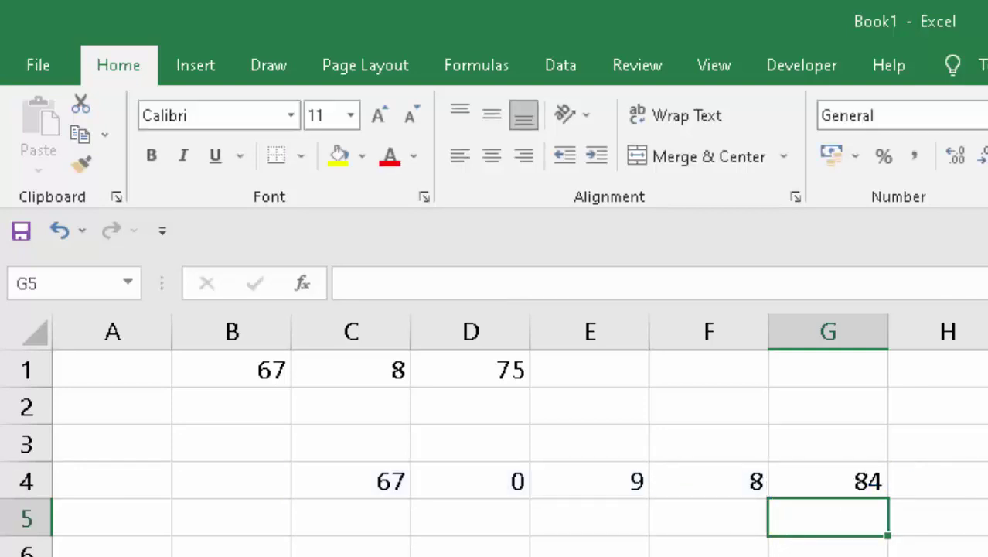
Replace G4's total with =C4+D4+F4, skipping E4, so it shows 75
click(851, 489)
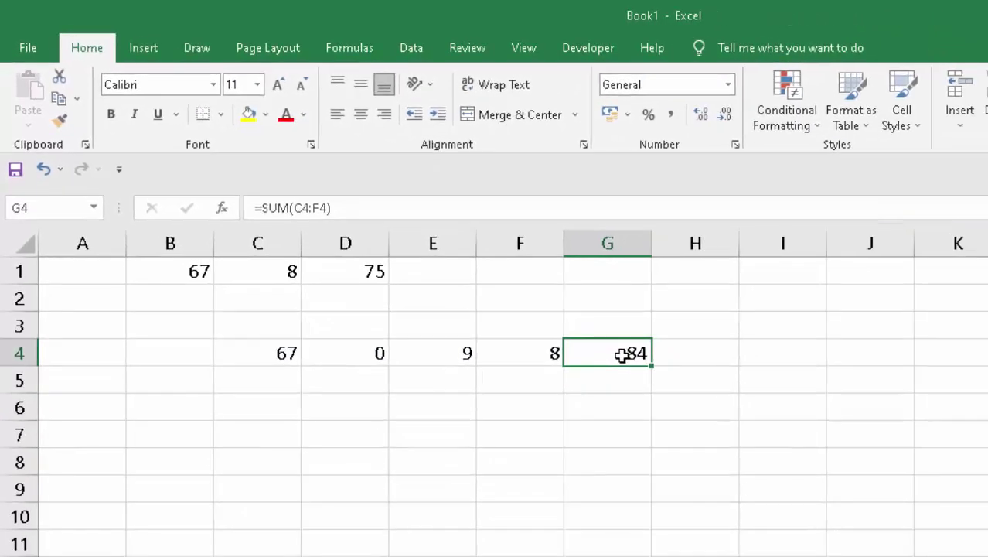
key(Delete)
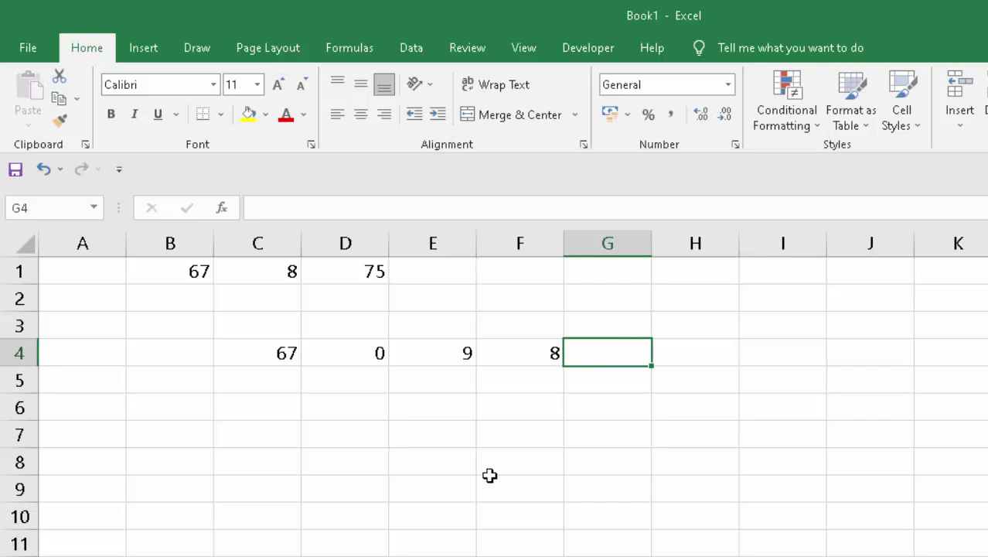
text(=)
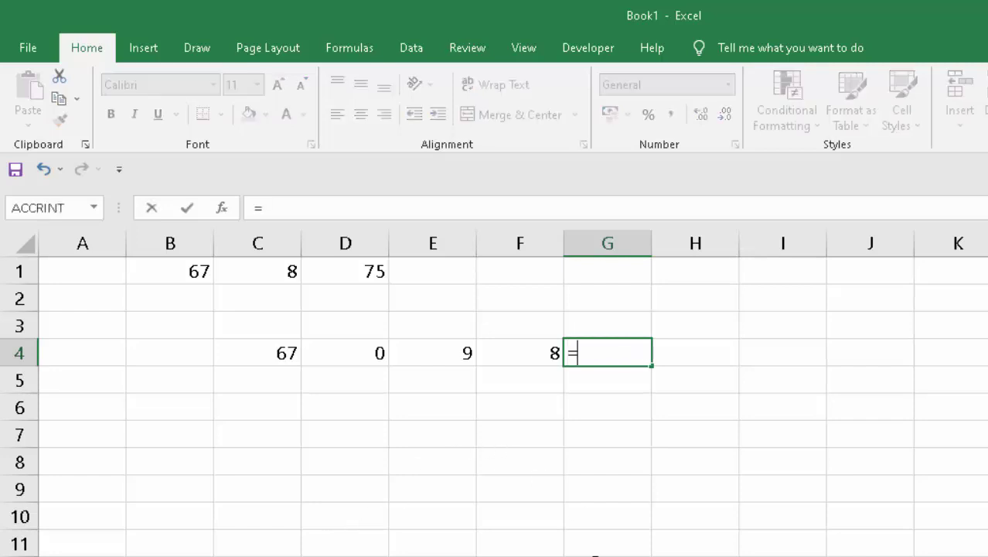
click(283, 352)
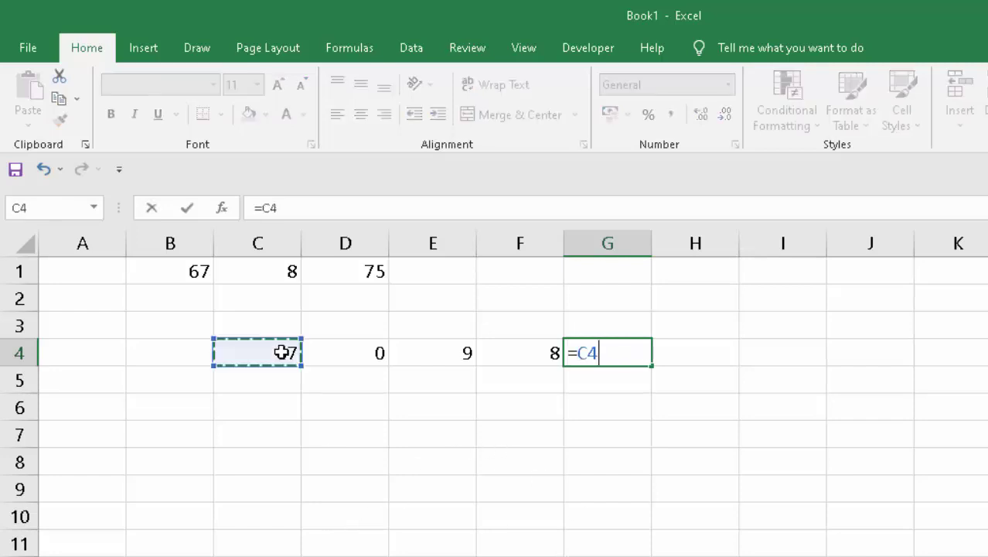
text(+)
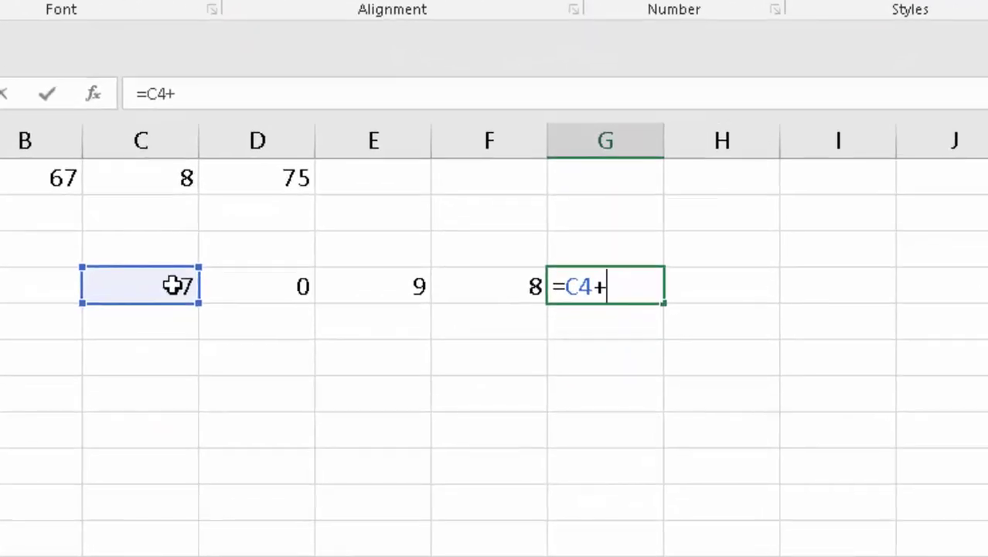
click(274, 293)
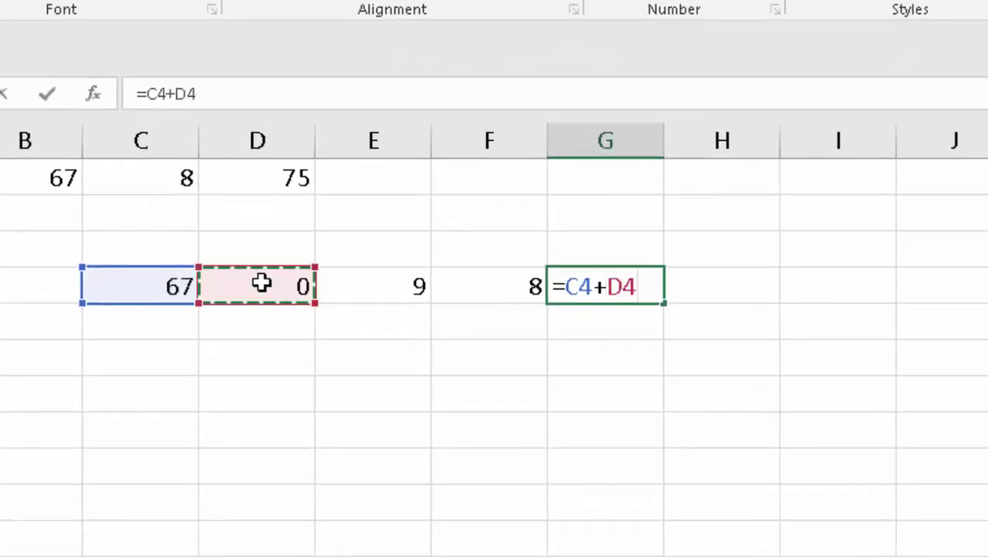
text(+)
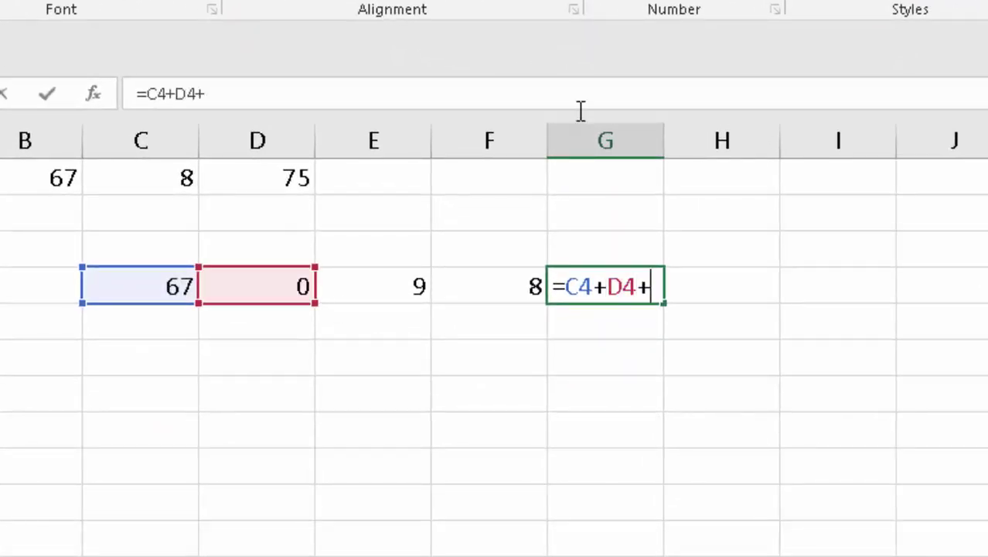
click(498, 284)
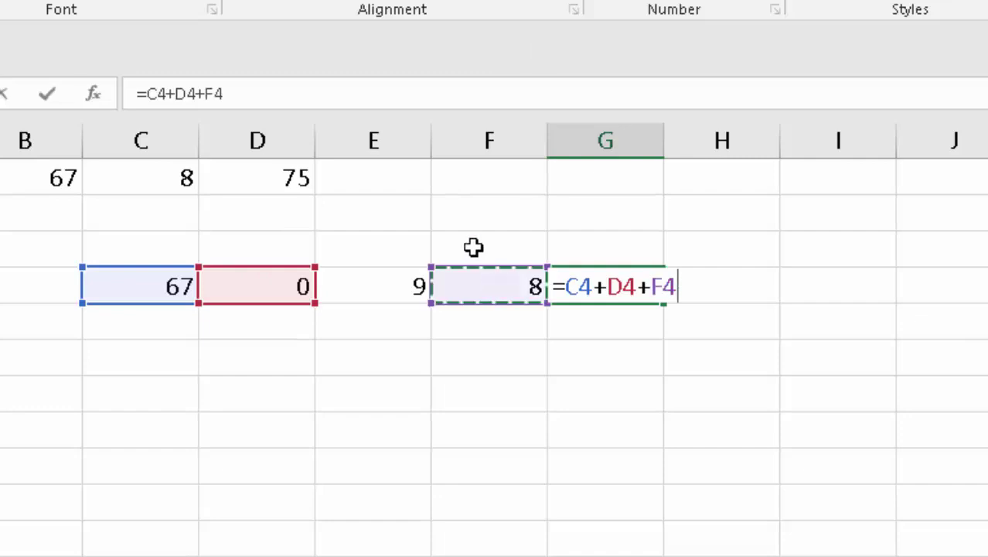
key(Return)
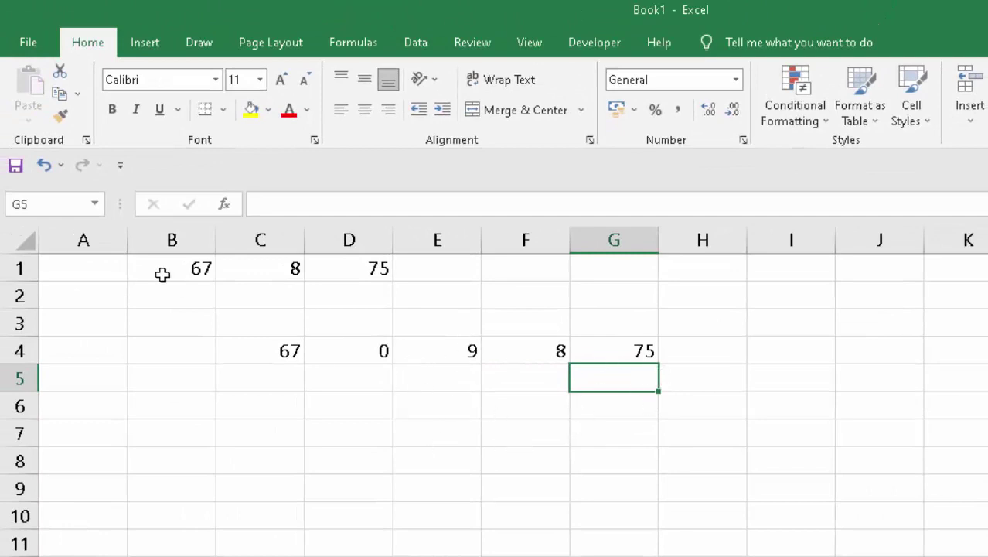
Clear the old values in B1:G6 and enter =RAND()*2 in B2
drag(163, 274, 612, 388)
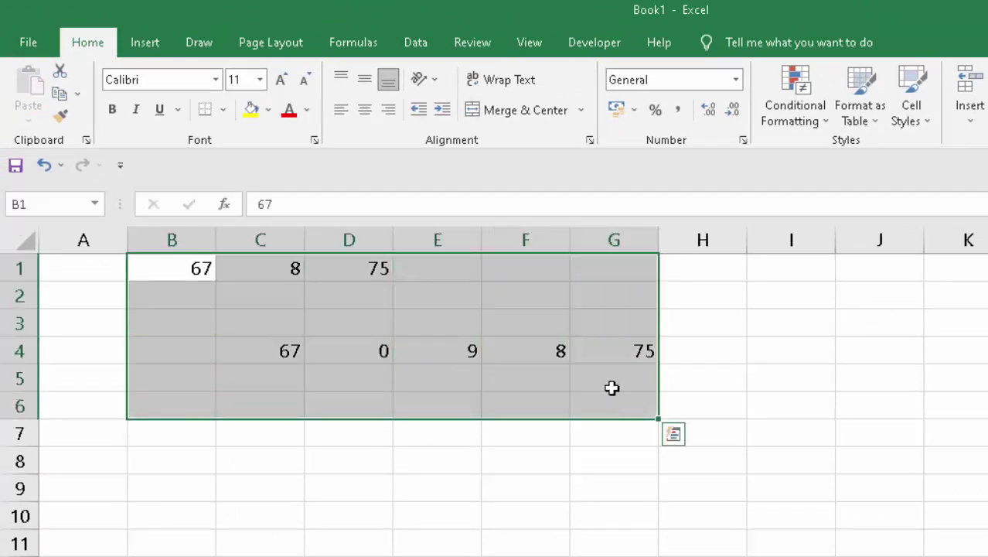
key(Delete)
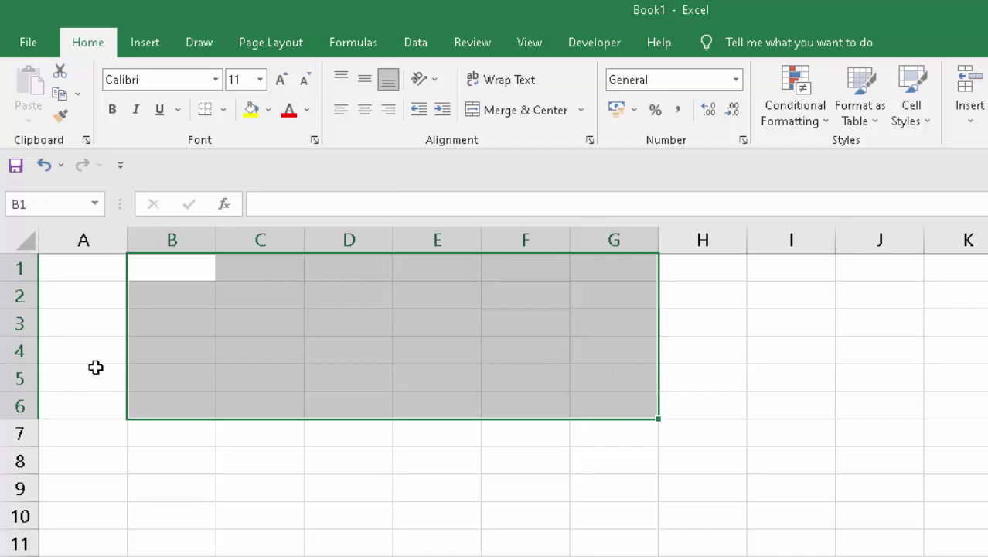
click(199, 299)
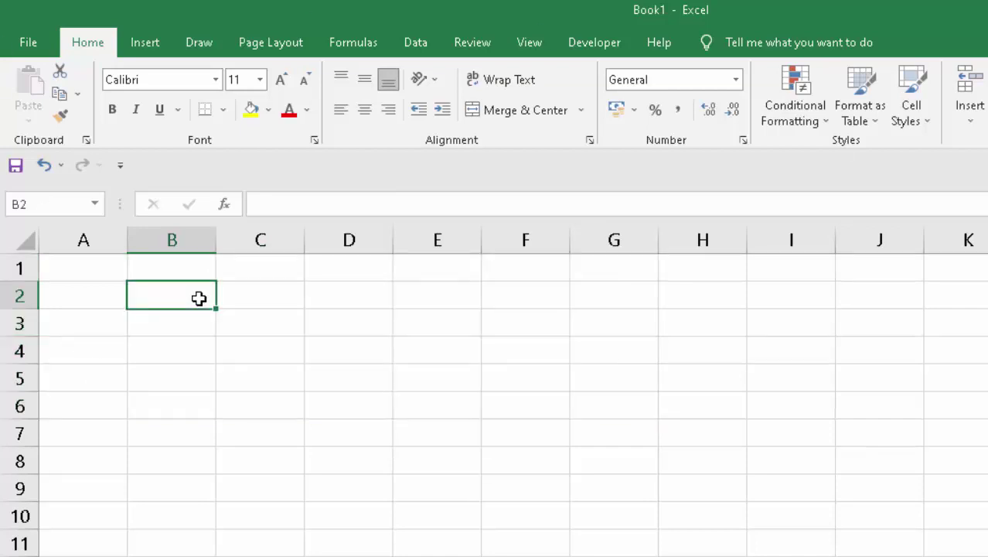
text(=)
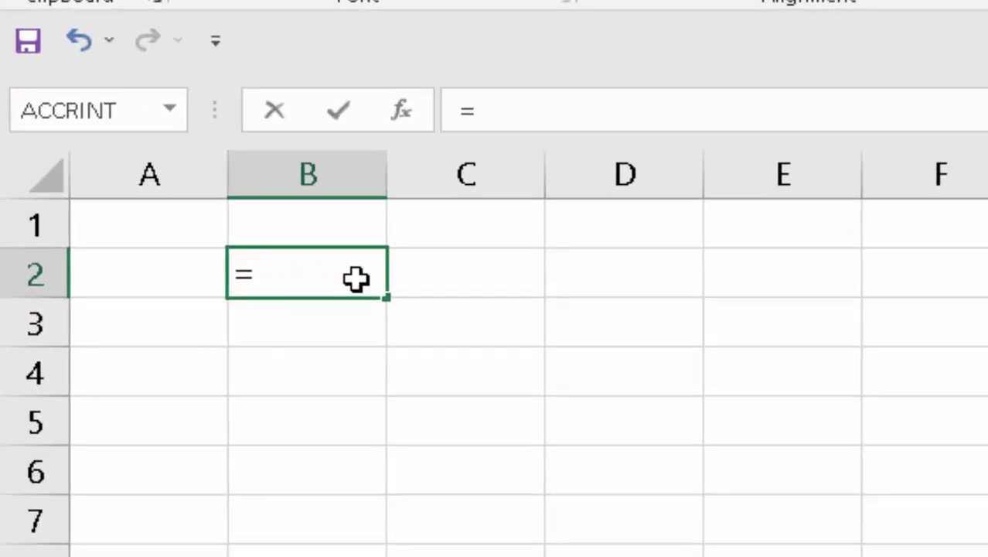
text(ra)
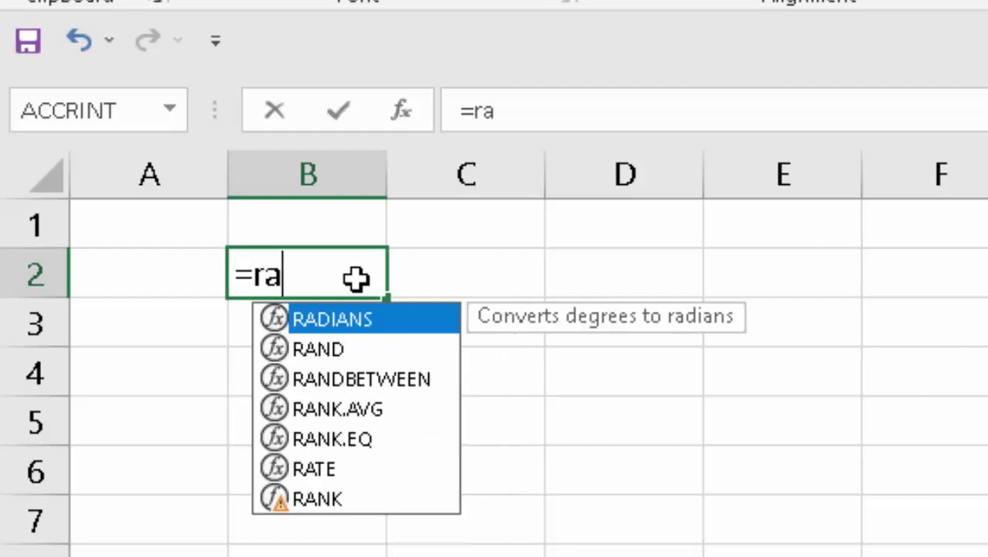
text(nd)
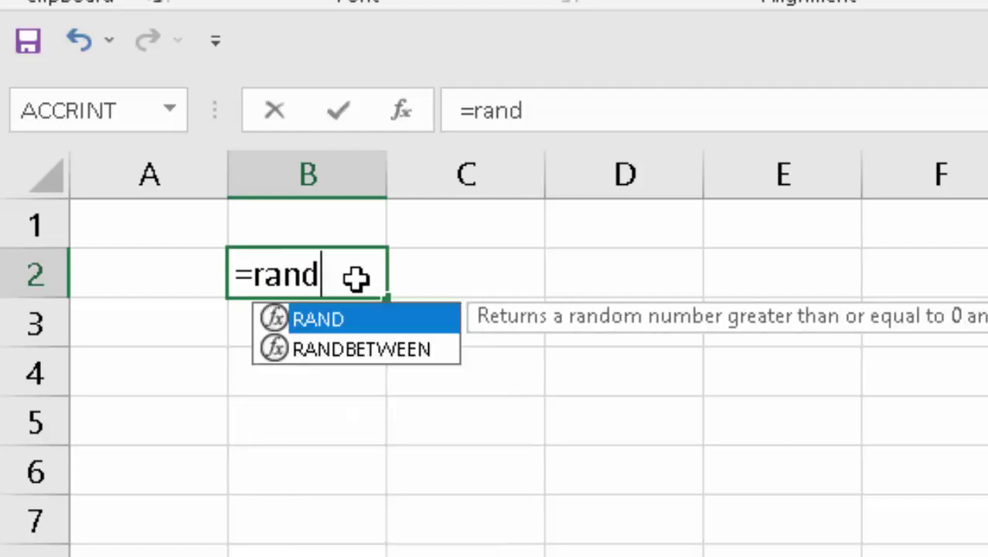
text(())
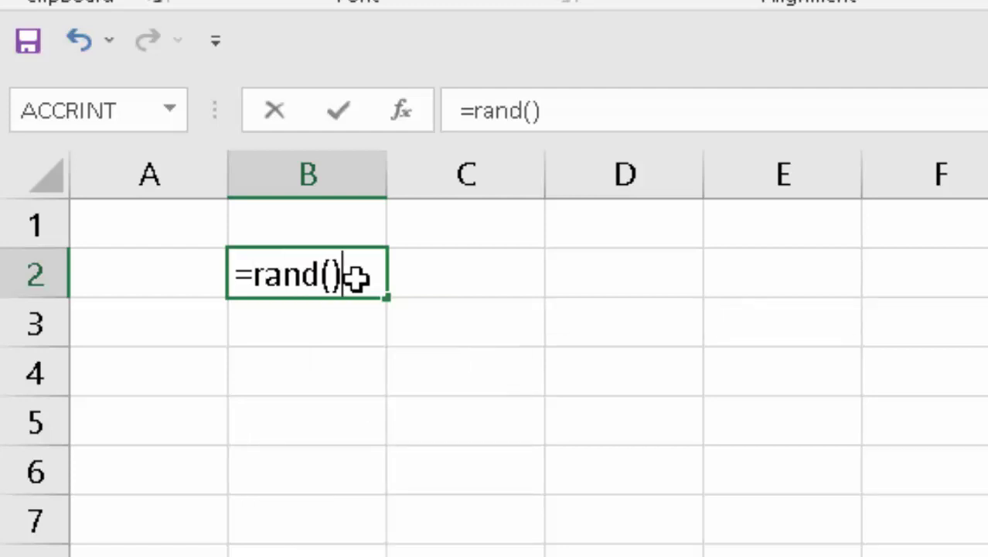
text(2)
key(Return)
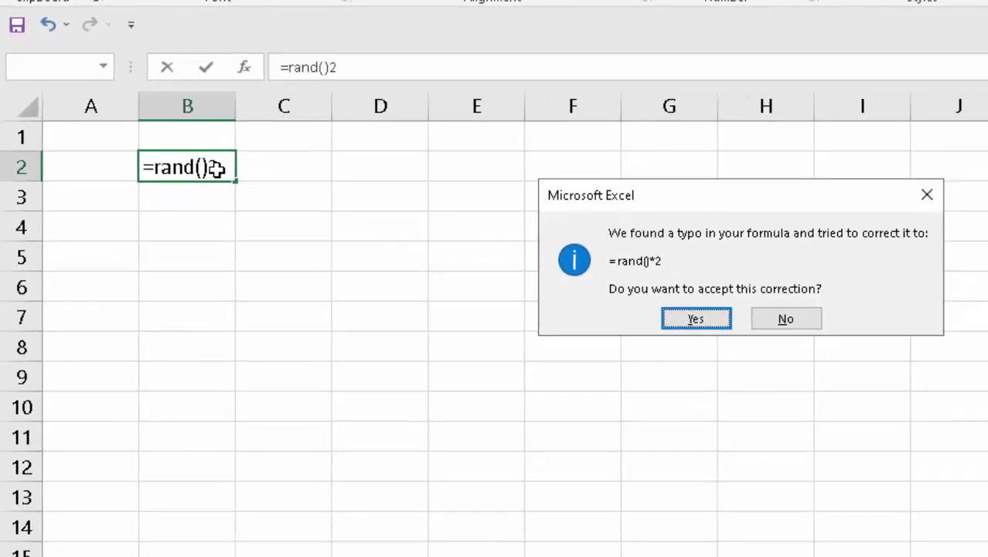
key(Return)
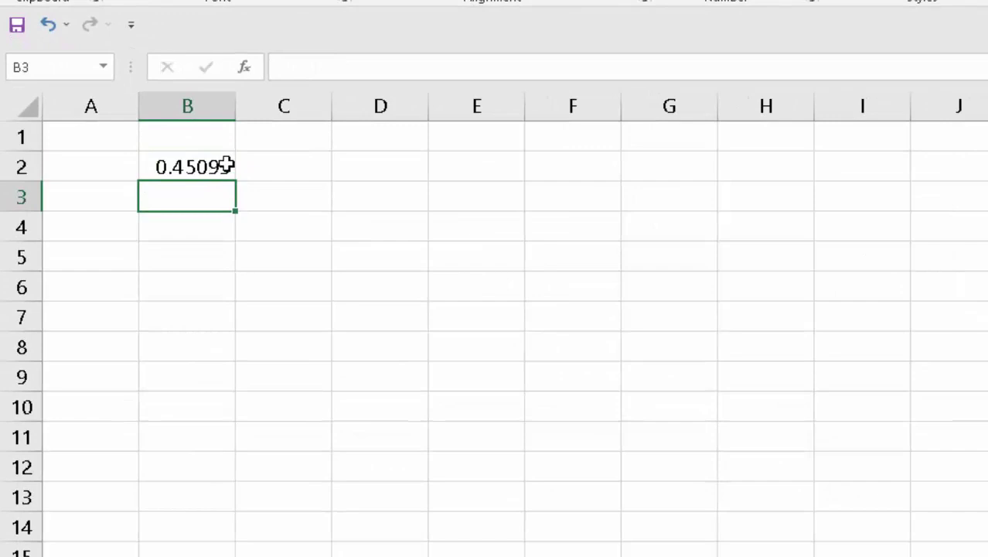
Fill the RAND formula across to K2 and down to row 31, then clear it all
click(207, 171)
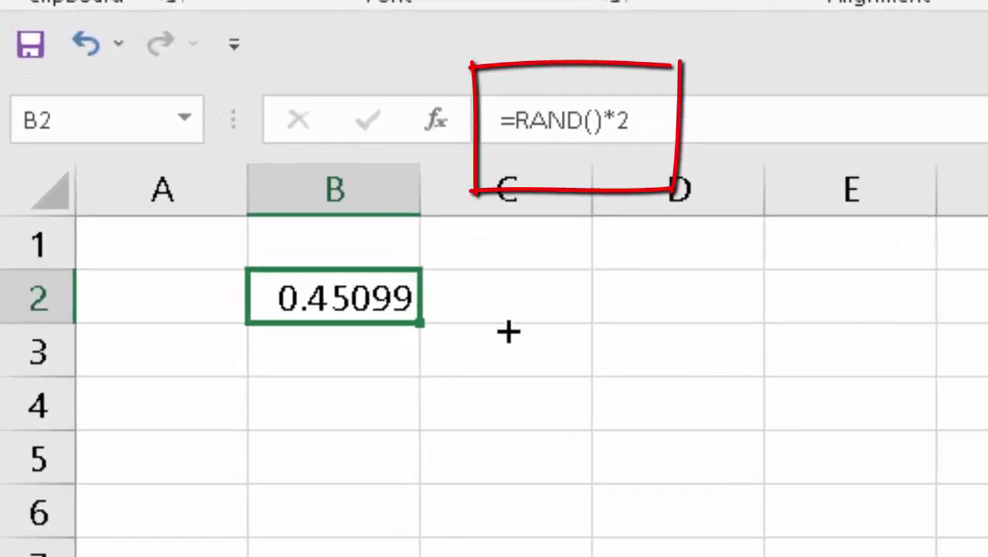
key(shift+Right)
key(shift+Right)
key(shift+Right)
key(shift+Right)
key(shift+Right)
key(shift+Right)
key(shift+Right)
key(shift+Right)
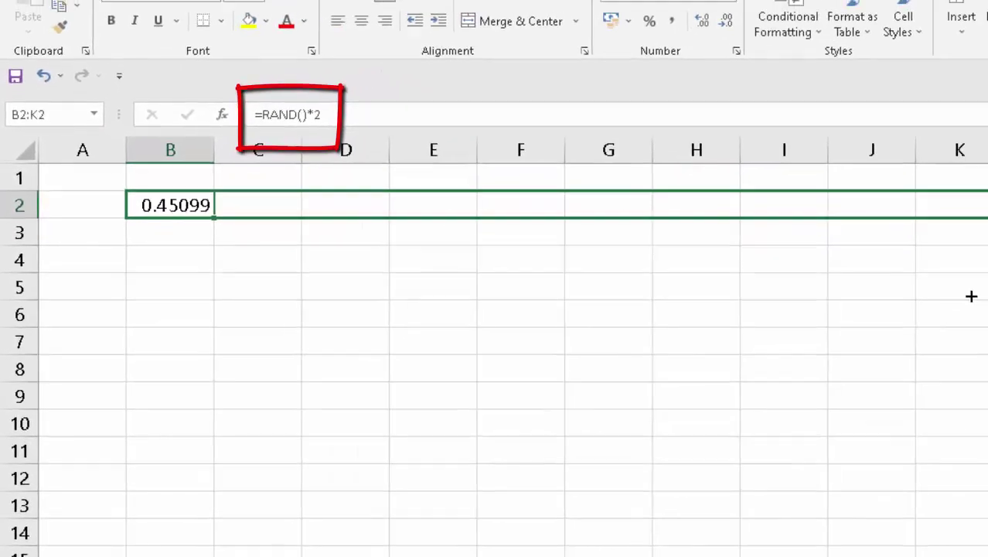
key(ctrl+r)
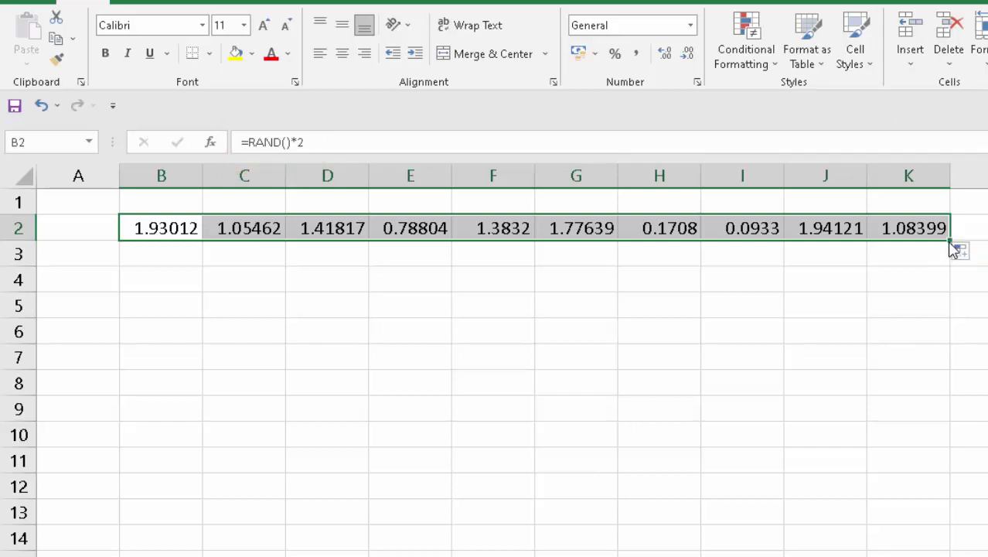
mouse_move(949, 248)
mouse_down()
mouse_move(918, 543)
mouse_move(799, 501)
mouse_up()
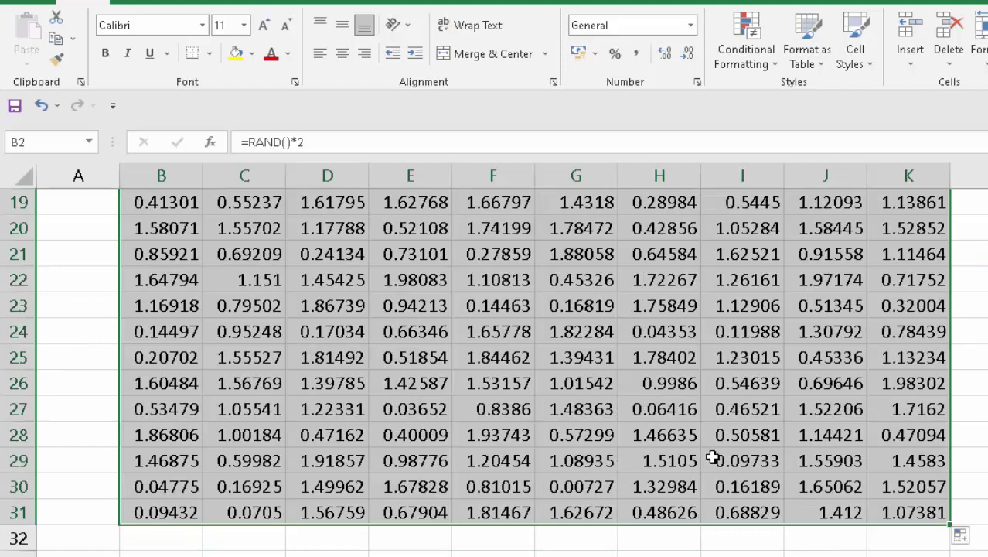
scroll(691, 338, up, 5)
scroll(690, 339, up, 1)
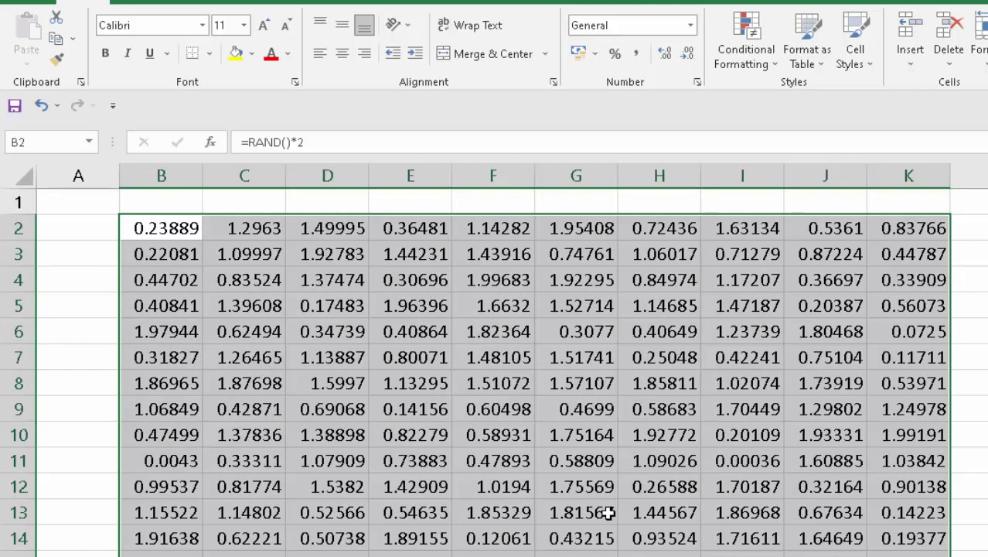
key(Delete)
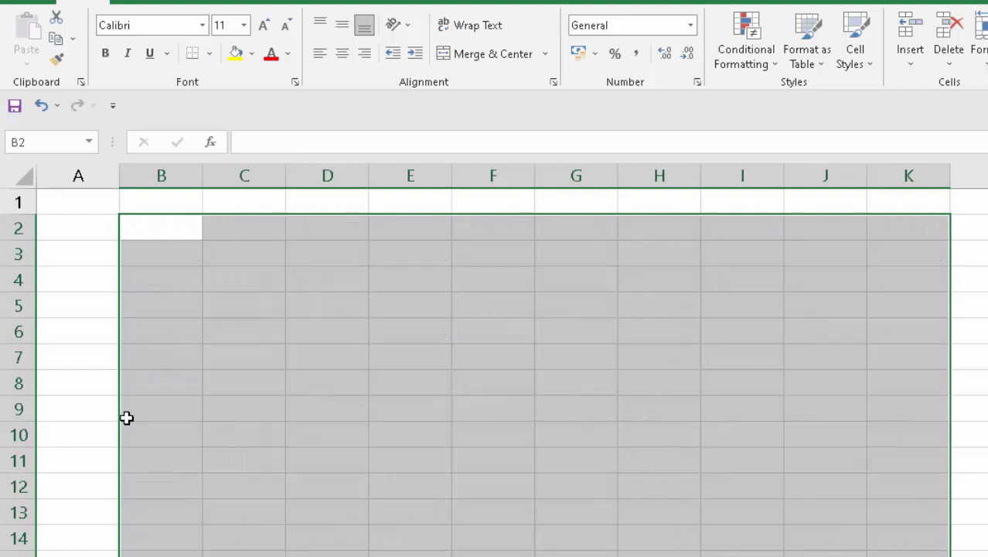
Enter =RANDBETWEEN(2,78) in B2, currently returning 32
click(159, 221)
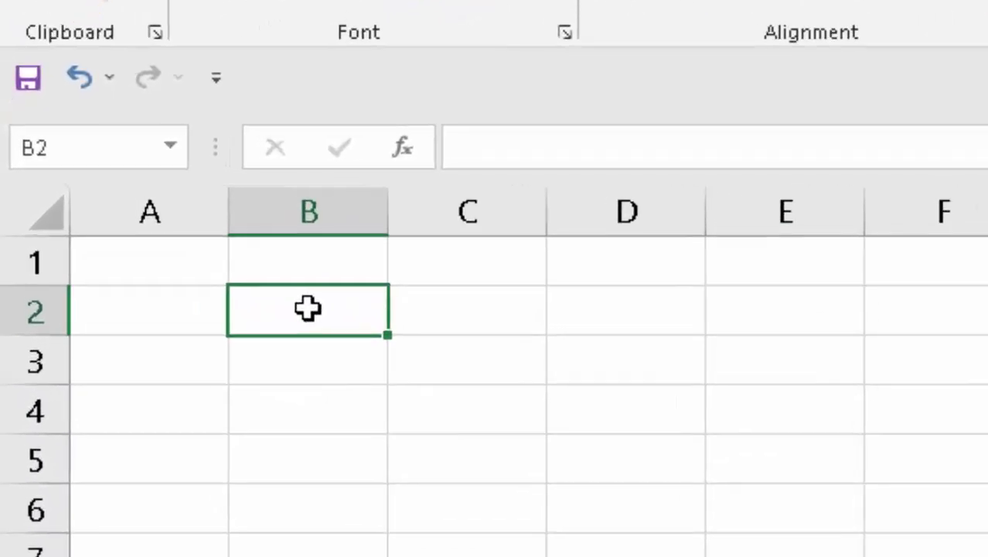
text(=ra)
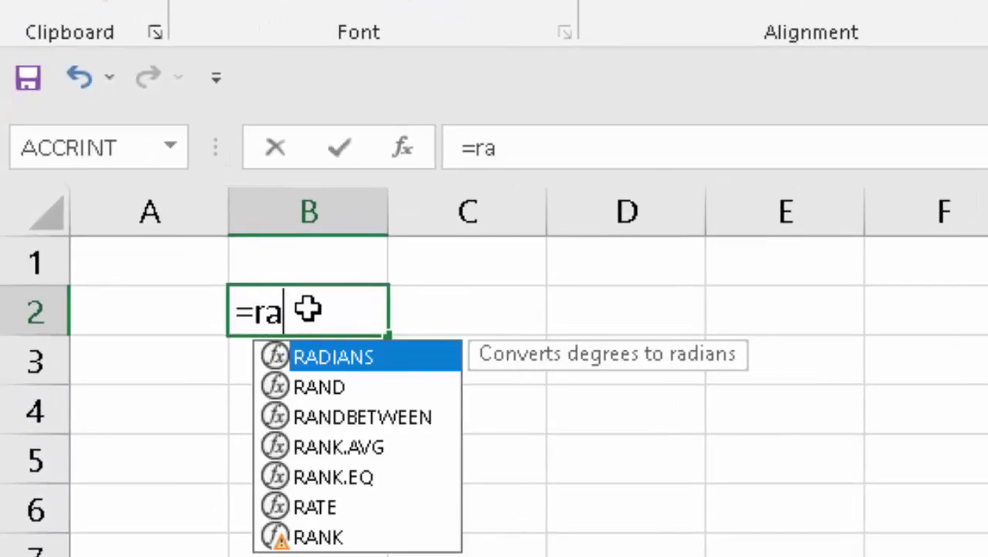
text(n)
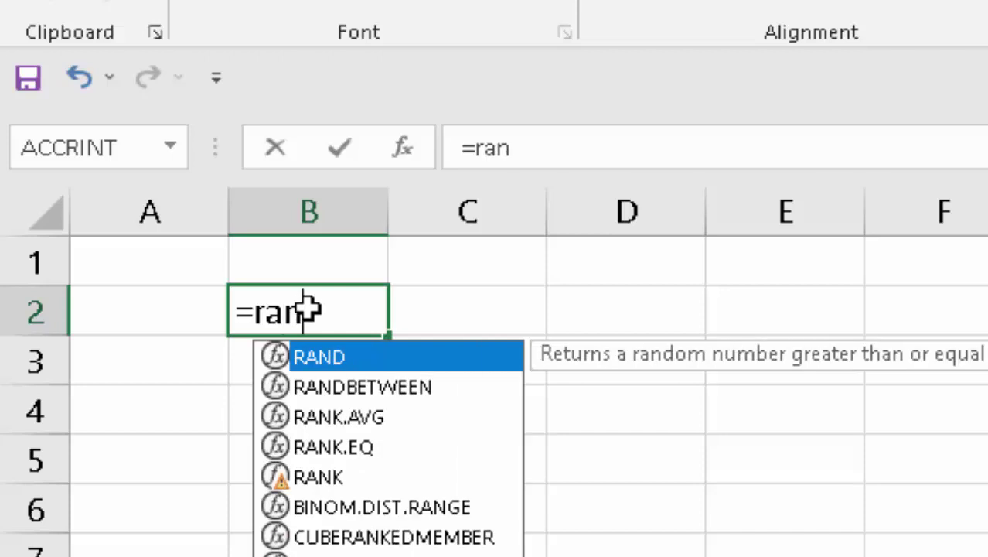
key(Down)
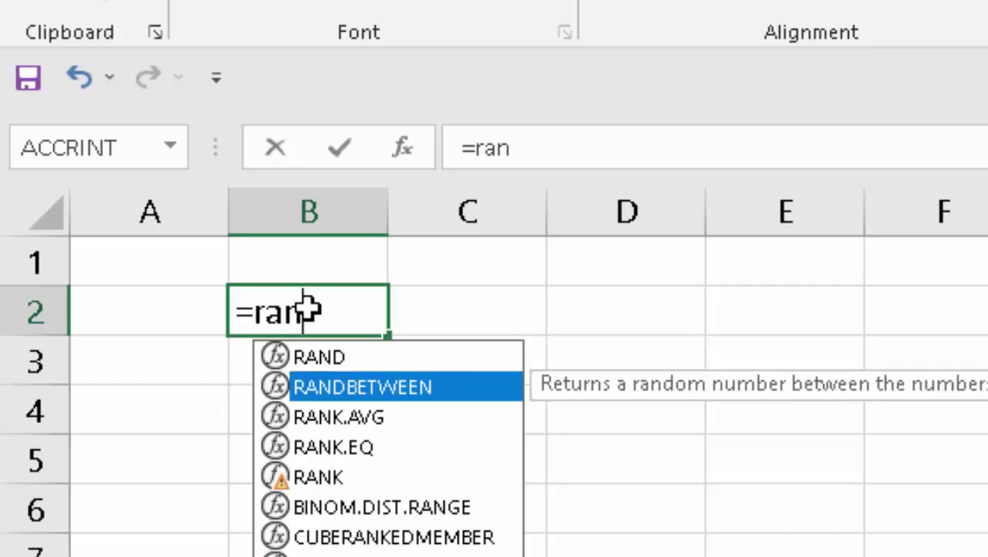
key(Tab)
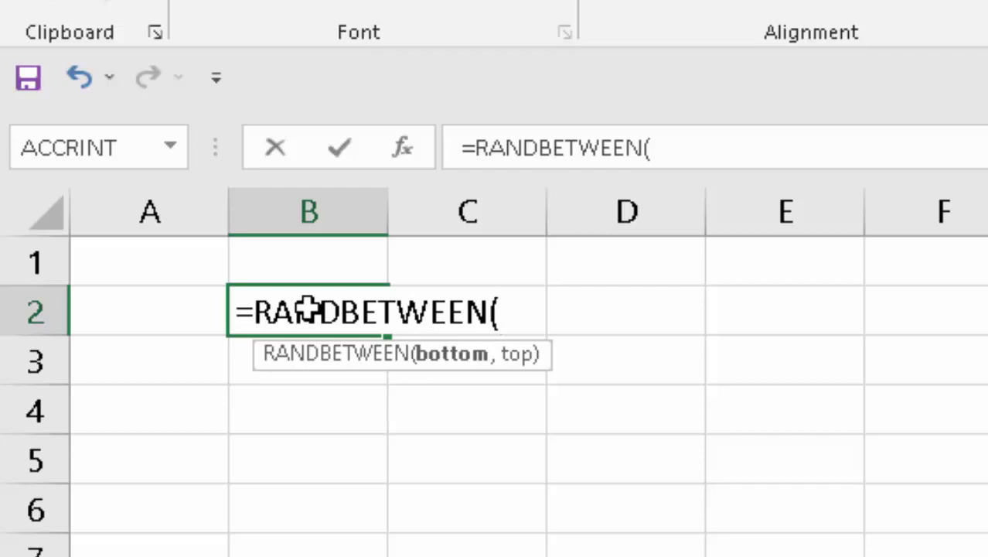
text(2)
text(,)
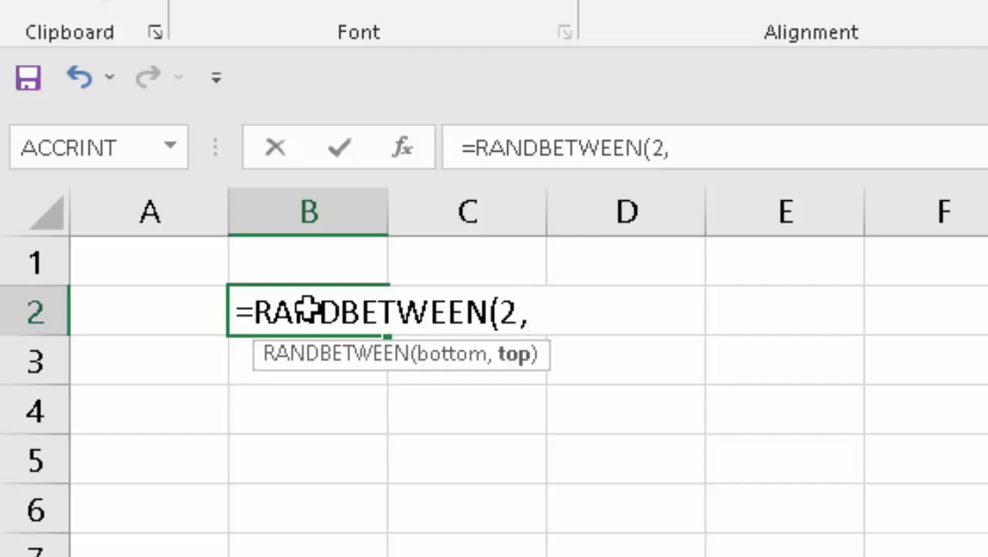
text(78)
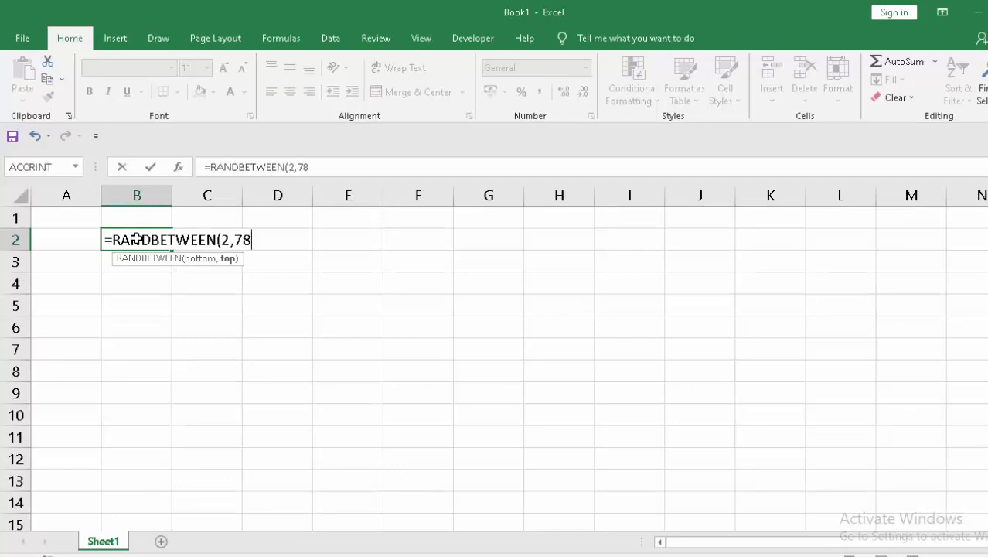
text())
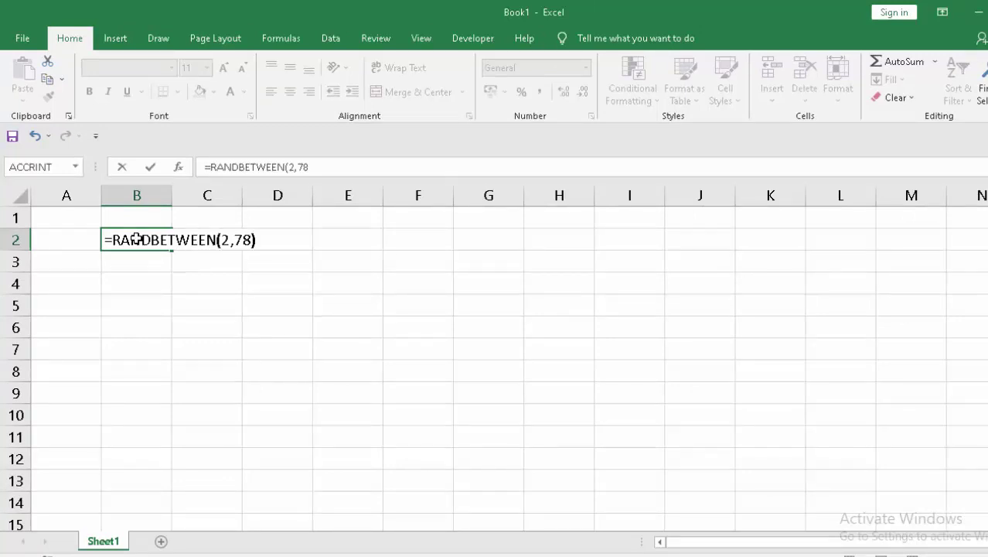
key(Return)
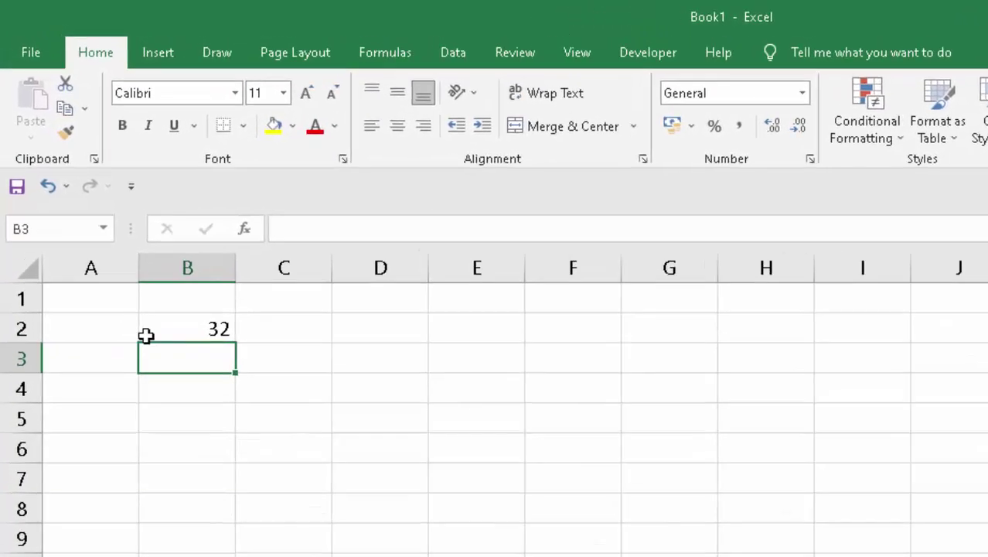
click(146, 335)
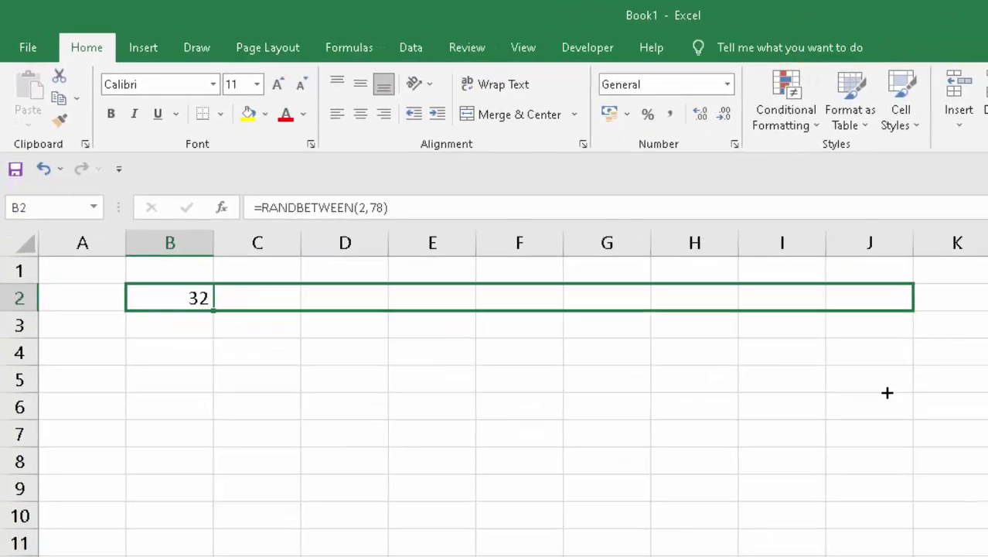
Fill the B2 RANDBETWEEN formula across B2:J12 and shade B2 yellow
mouse_move(268, 392)
mouse_down()
mouse_move(848, 303)
mouse_move(861, 400)
mouse_move(861, 551)
mouse_up()
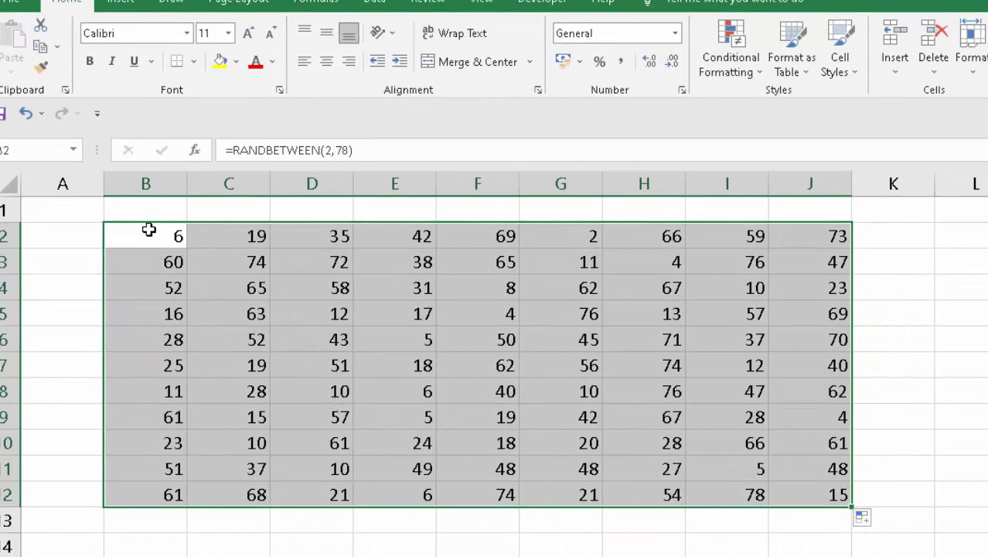
click(147, 229)
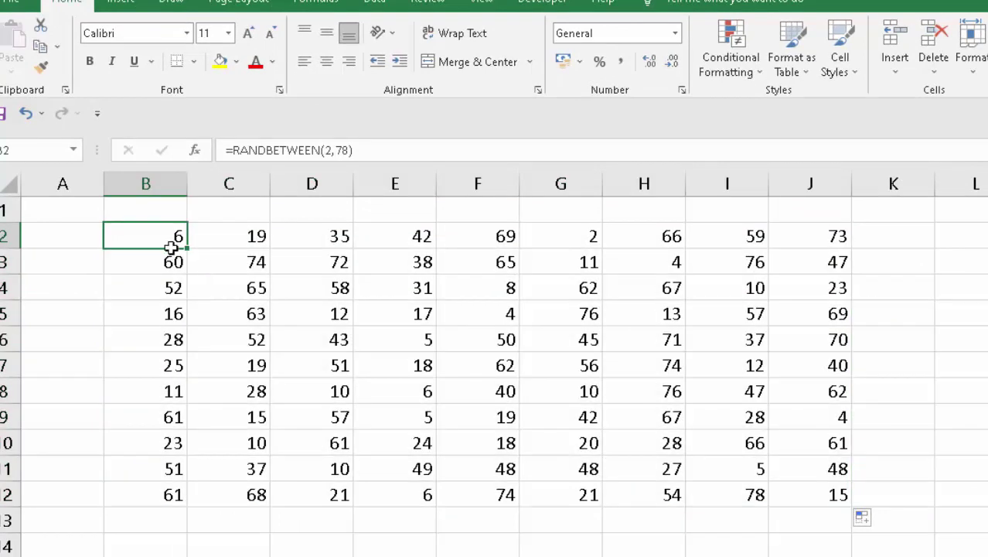
click(221, 61)
click(960, 494)
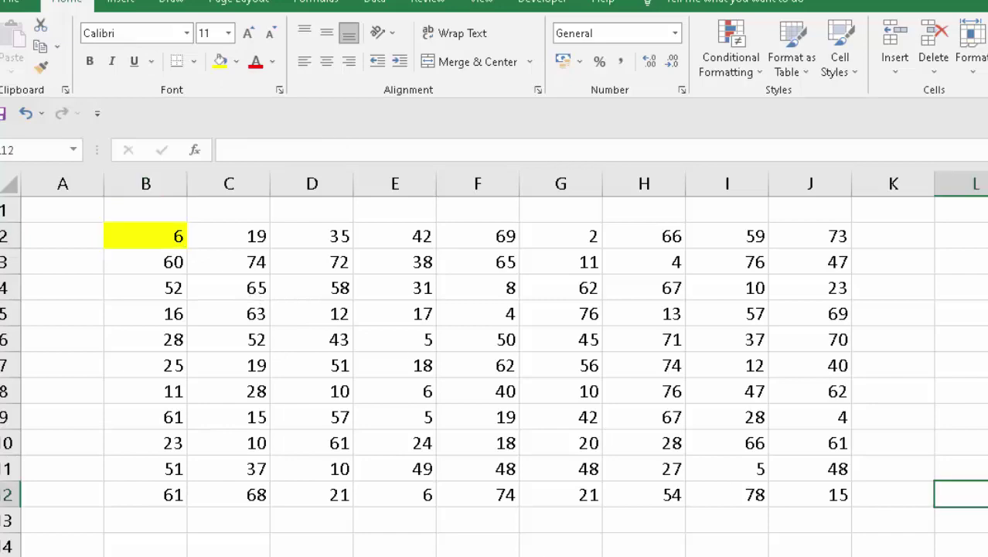
click(982, 362)
click(982, 417)
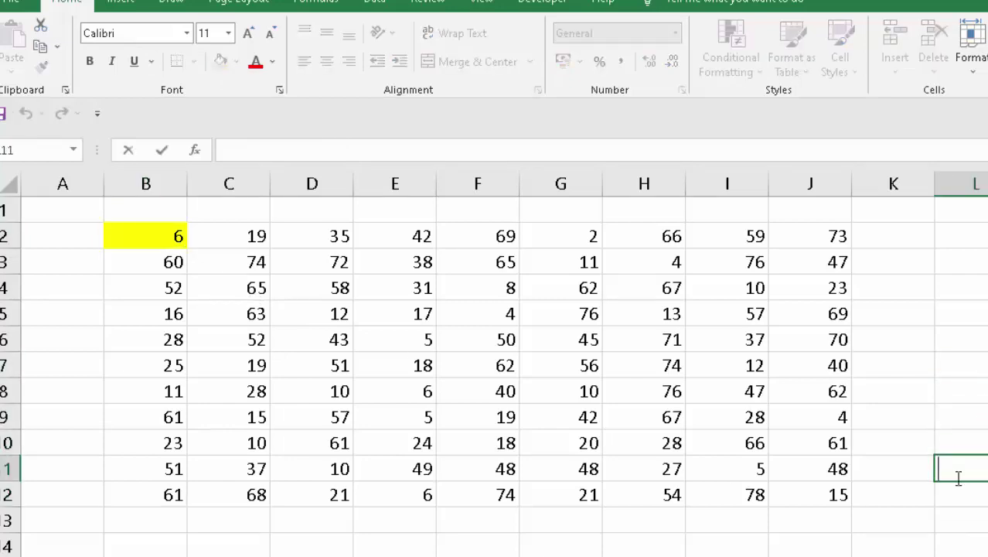
click(913, 483)
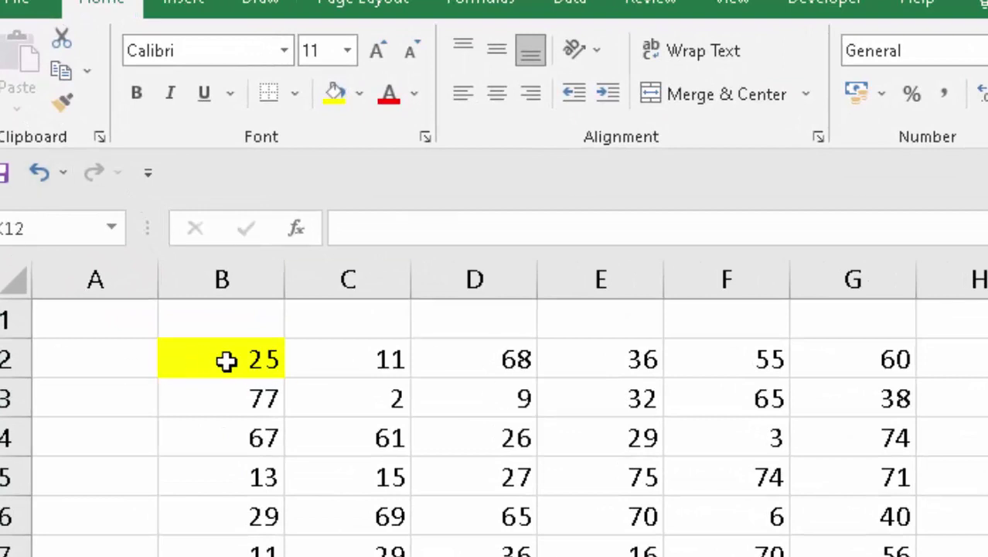
Copy B2:J12 and paste it back over itself as values only
drag(226, 361, 987, 556)
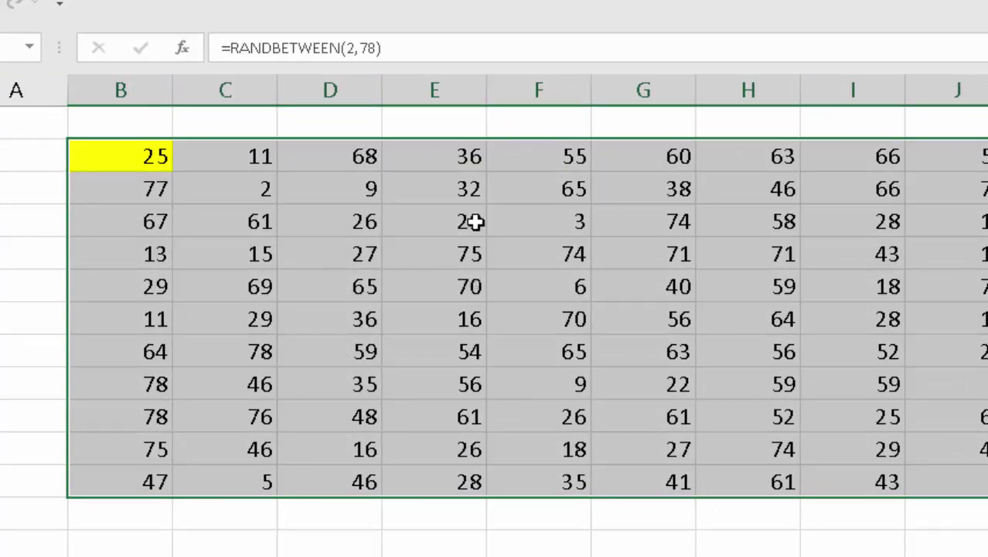
right_click(391, 191)
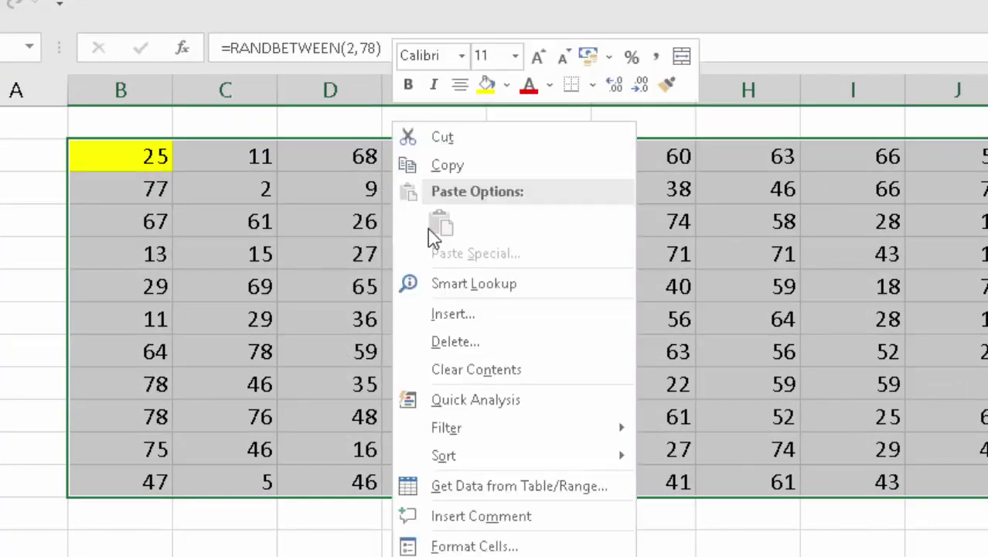
click(445, 163)
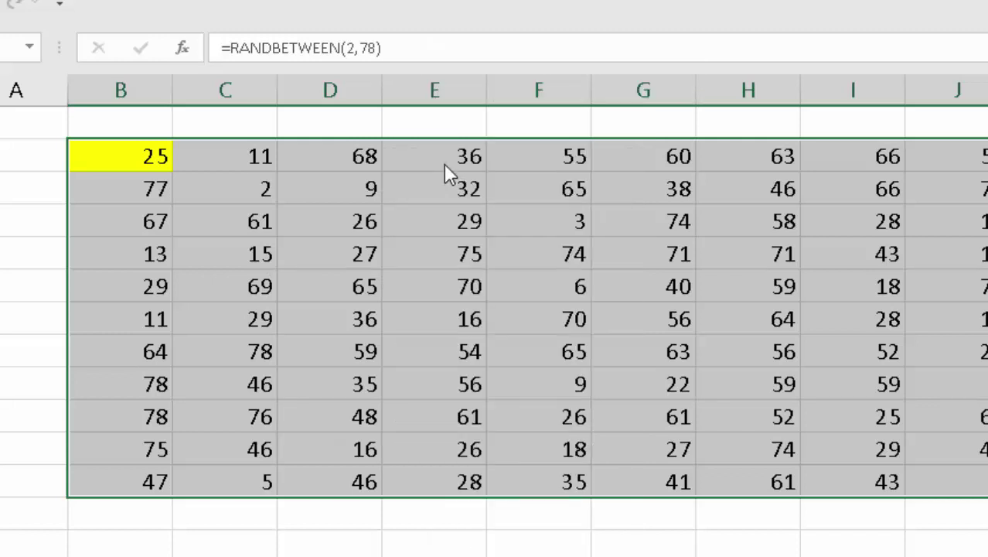
right_click(332, 197)
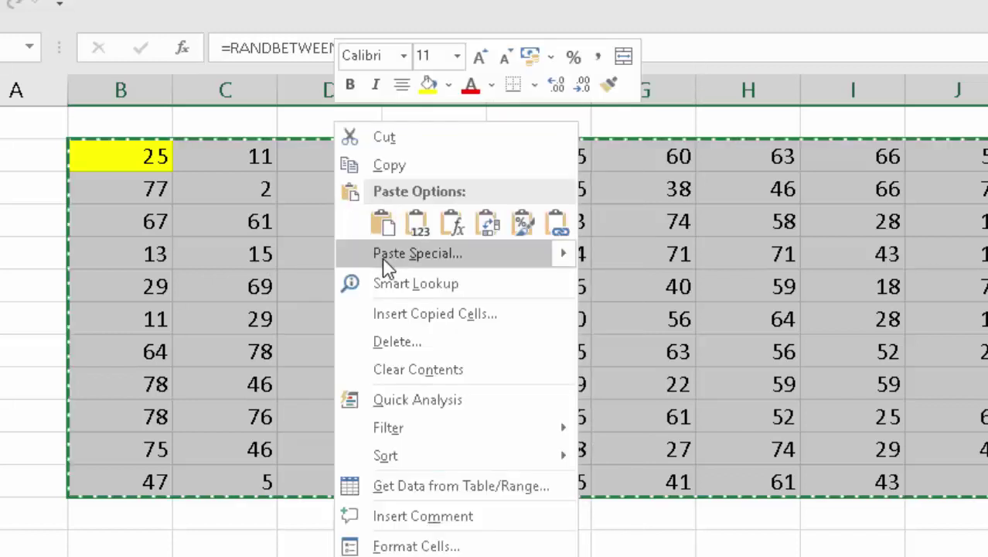
click(390, 238)
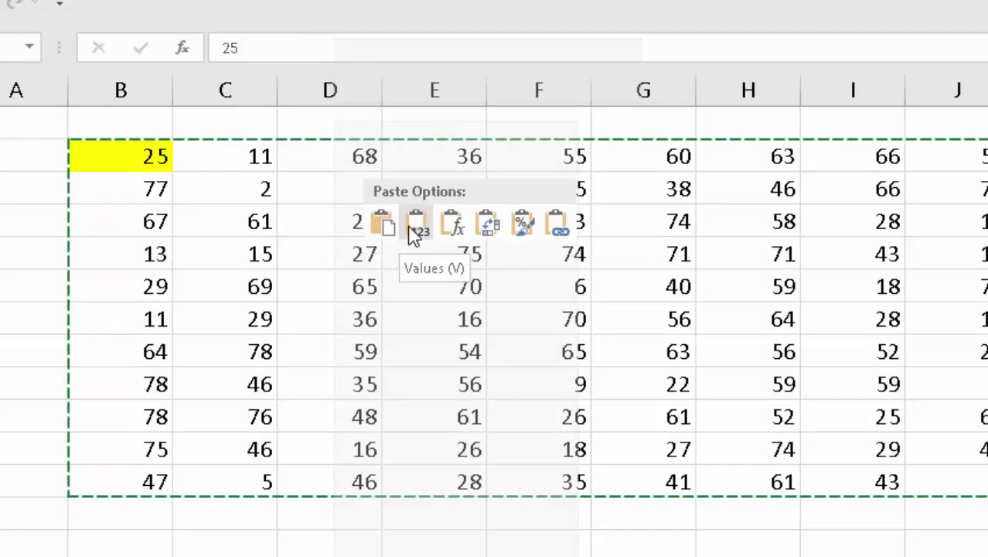
click(414, 236)
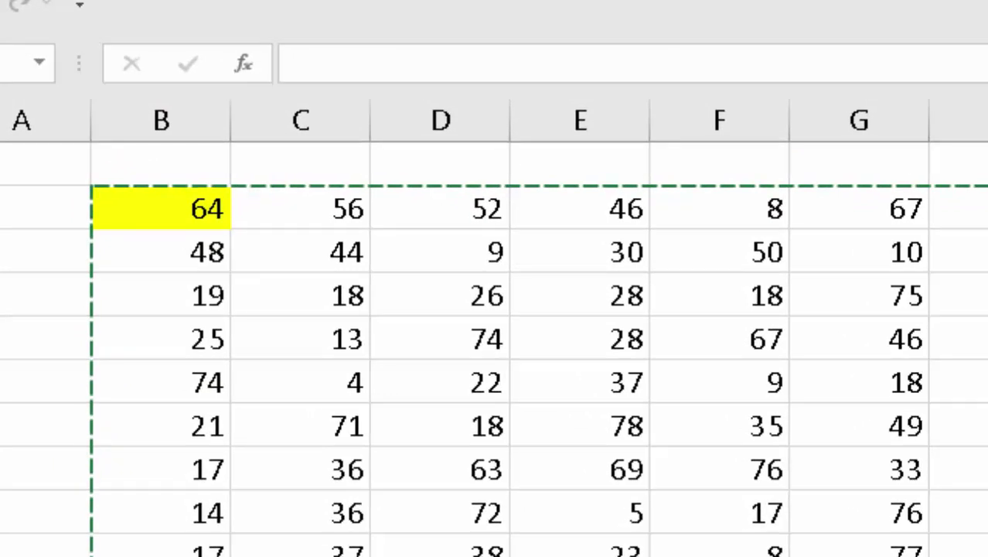
key(Escape)
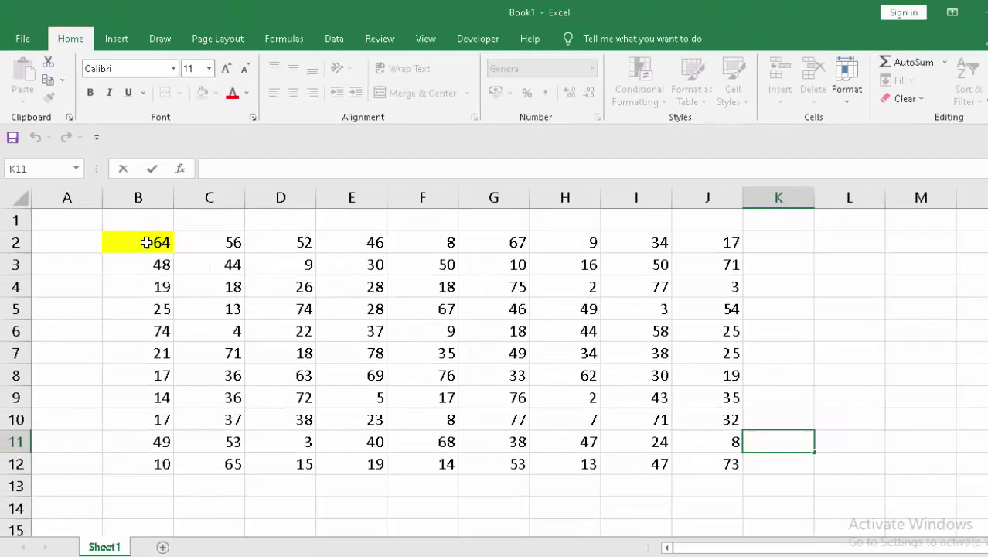
Select K2 beside the first data row and fill it light green
drag(146, 243, 425, 246)
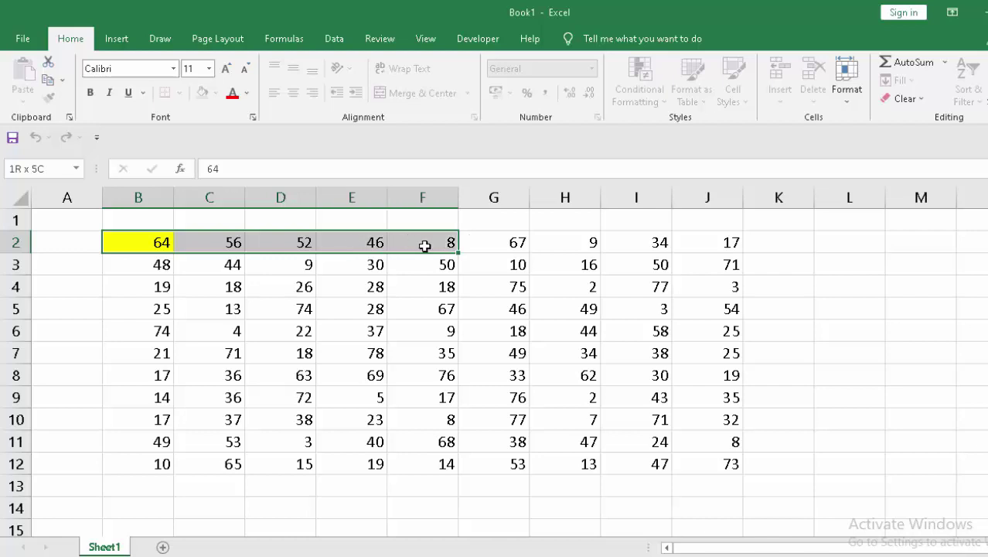
mouse_move(424, 246)
mouse_down()
mouse_move(660, 255)
mouse_move(700, 243)
mouse_up()
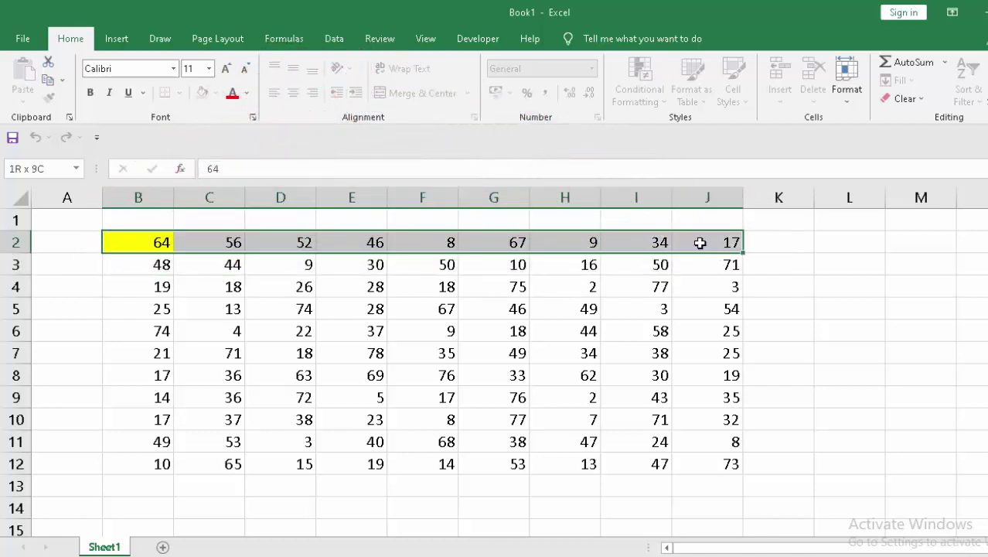
drag(700, 243, 700, 242)
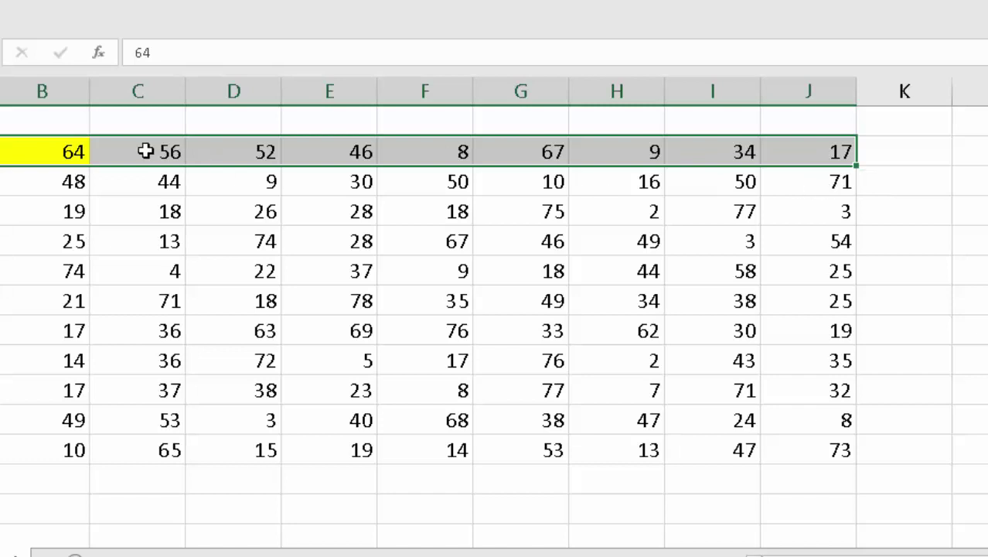
click(70, 155)
drag(69, 154, 880, 160)
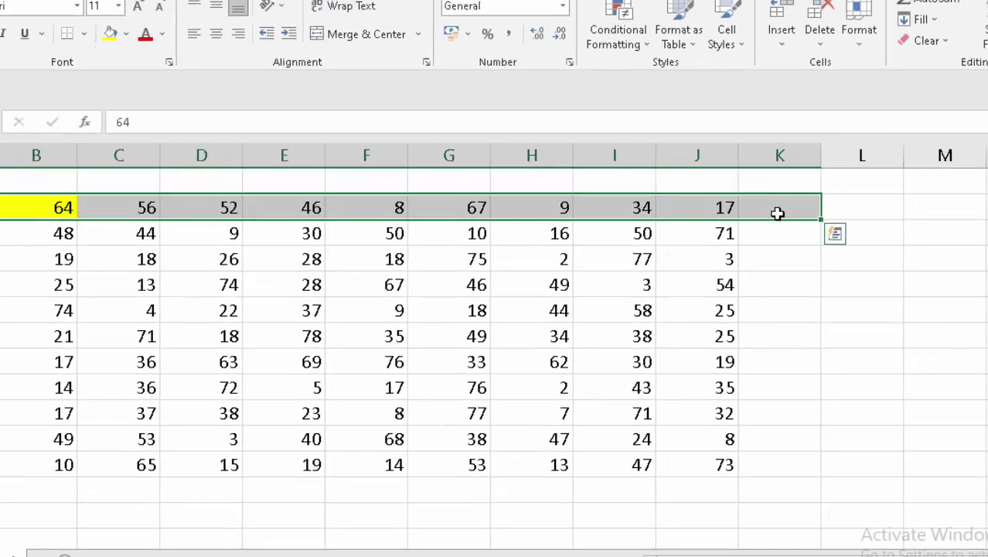
click(880, 160)
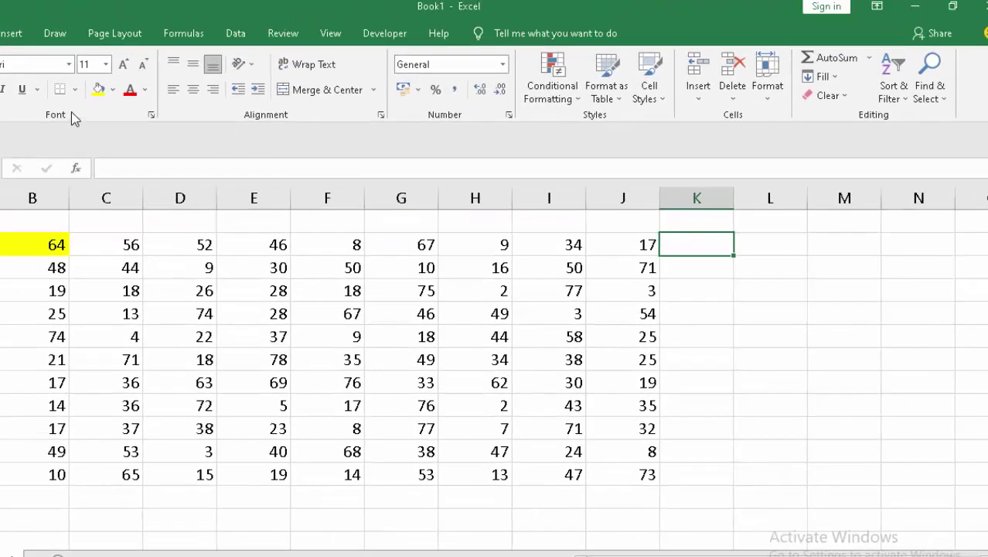
click(113, 89)
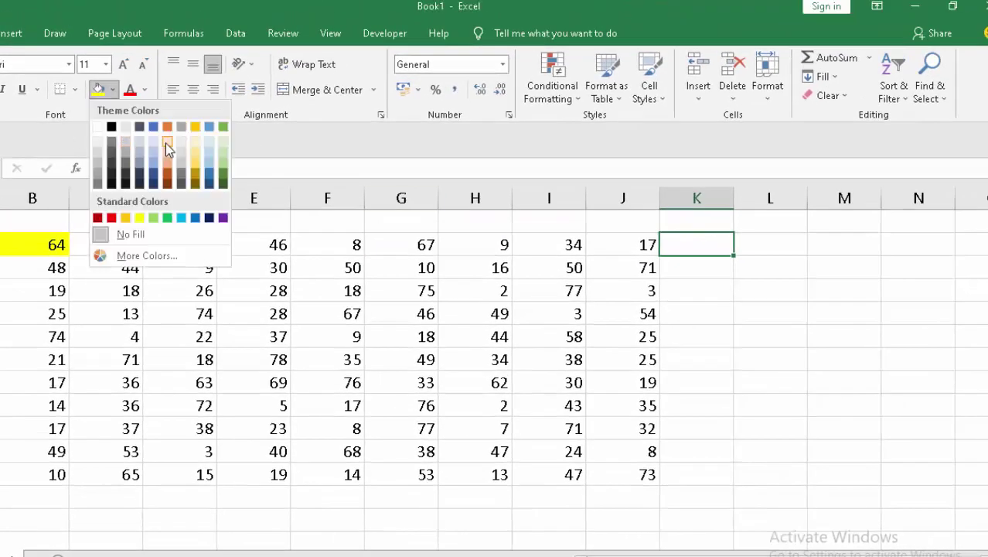
click(222, 153)
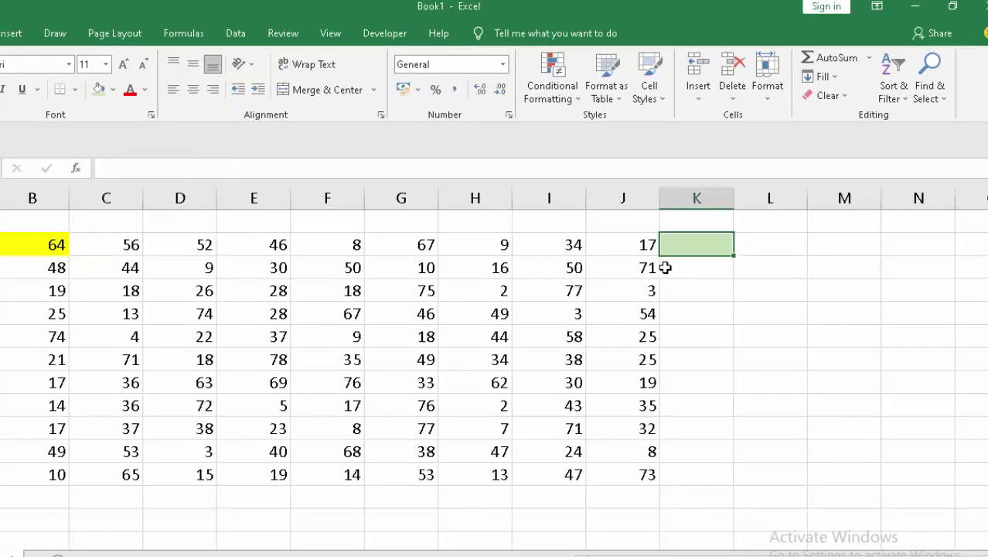
mouse_move(37, 241)
mouse_down()
mouse_move(370, 270)
mouse_move(612, 250)
mouse_up()
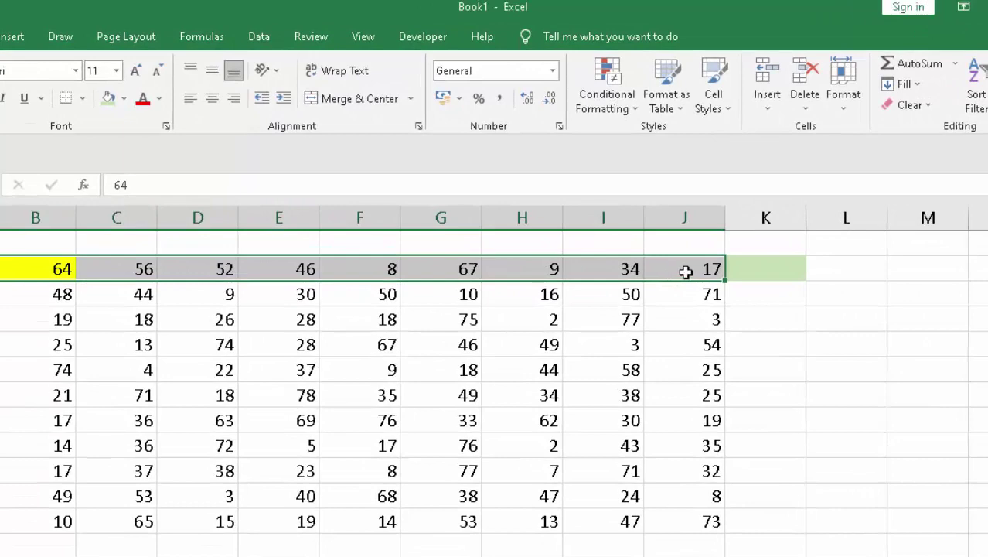
AutoSum B2:J2 into K2, giving a row total of 353
drag(686, 271, 734, 267)
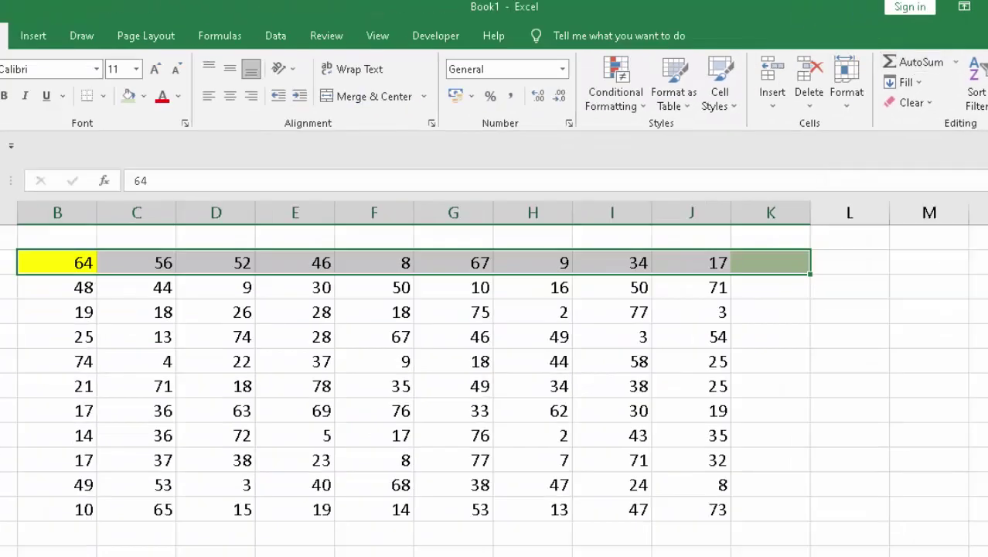
click(917, 64)
mouse_move(68, 262)
mouse_down()
mouse_move(779, 459)
mouse_move(786, 510)
mouse_up()
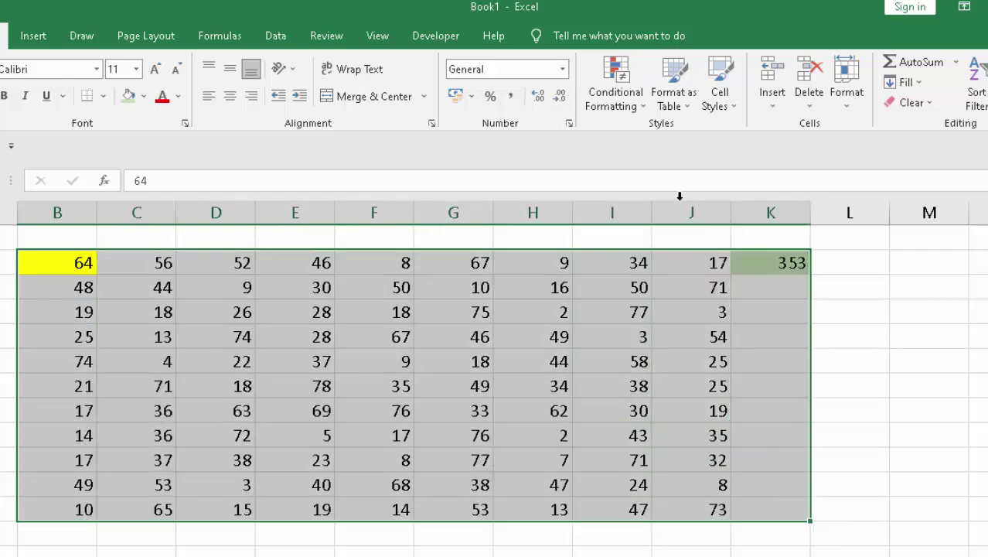
Shade K2:K12 green and AutoSum each row of B2:J12 into column K, ending with 309 in K12
drag(766, 264, 786, 503)
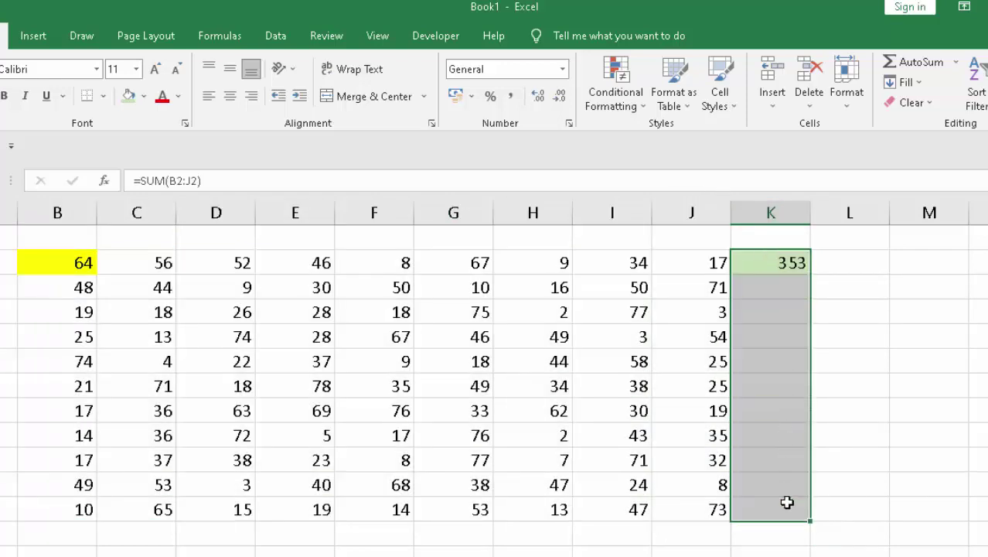
click(129, 96)
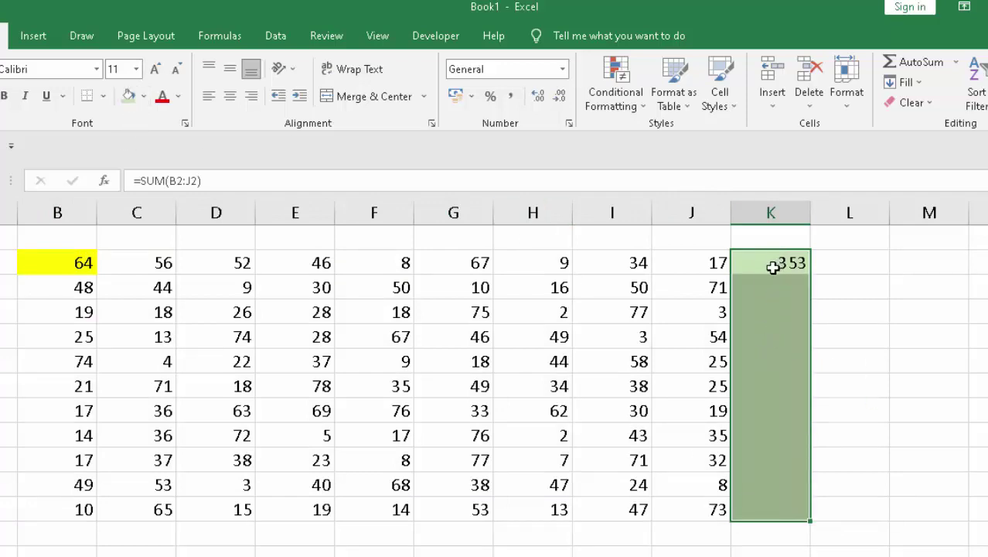
mouse_move(55, 251)
mouse_down()
mouse_move(790, 493)
mouse_move(785, 512)
mouse_up()
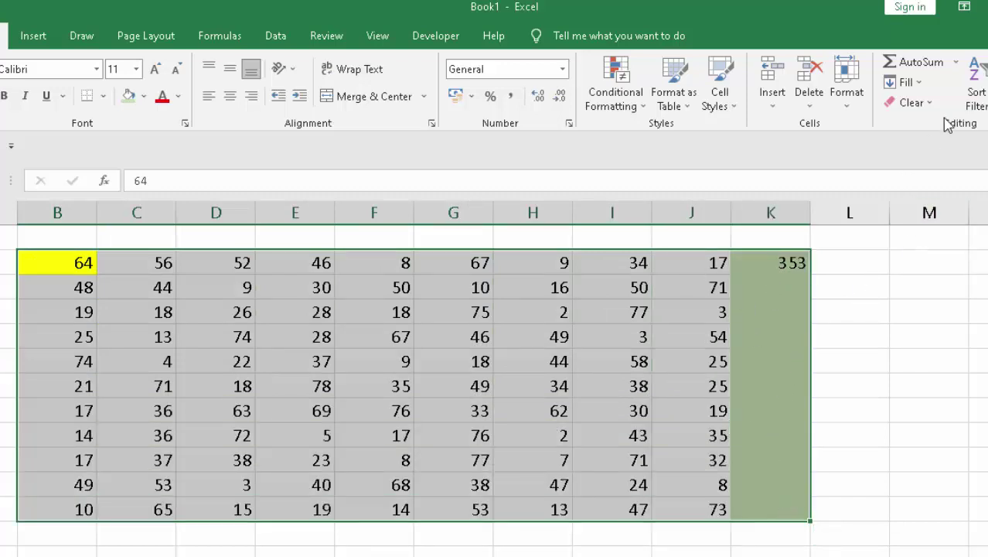
click(915, 62)
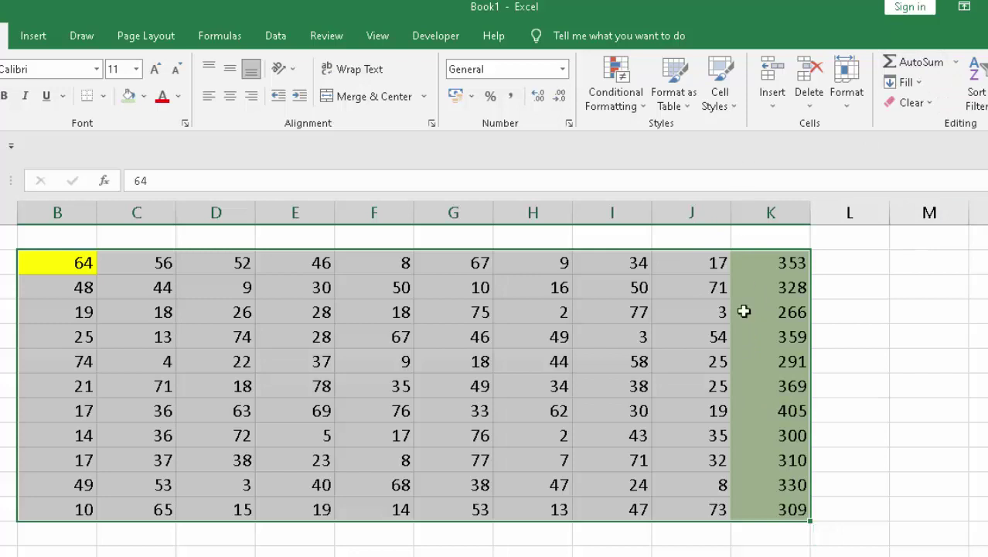